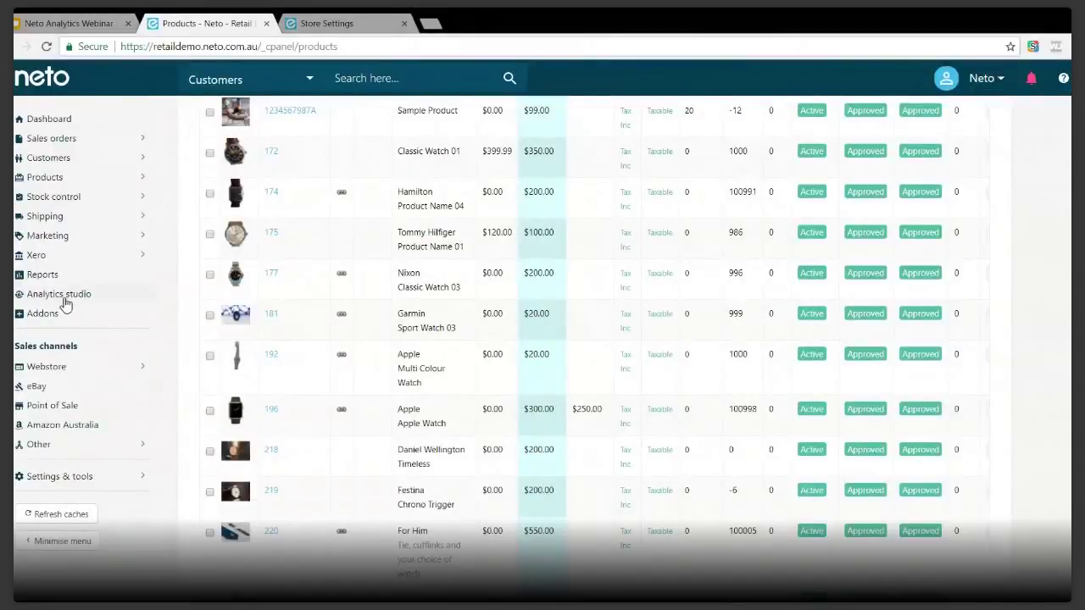
Switch to Neto Analytics and review the Highlights metrics from Revenue down to Conversion Rate
{"action": "left_click", "coordinate": [303, 18]}
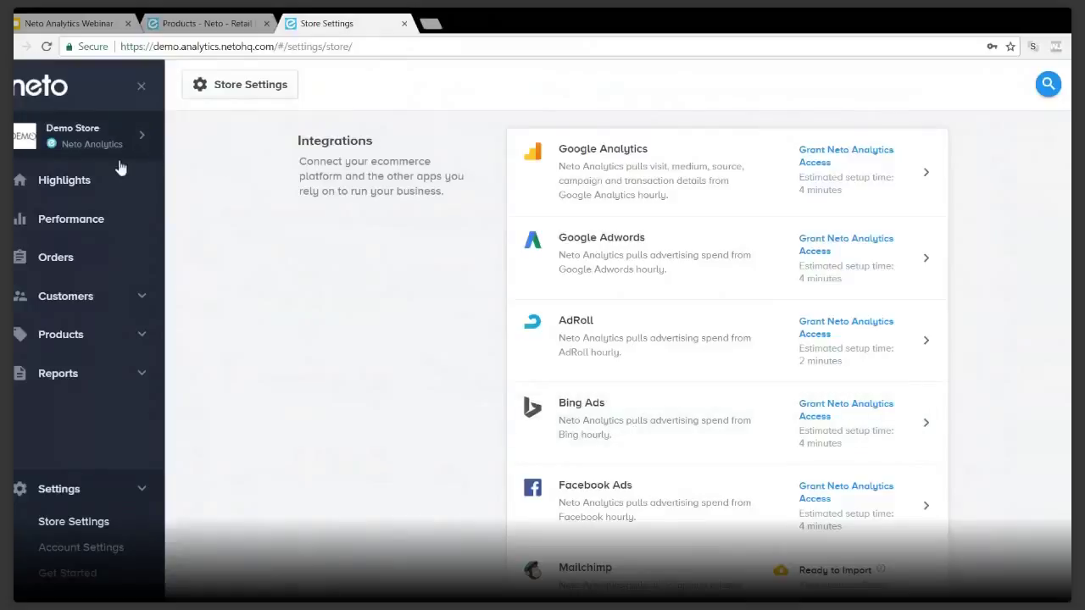
{"action": "left_click", "coordinate": [99, 185]}
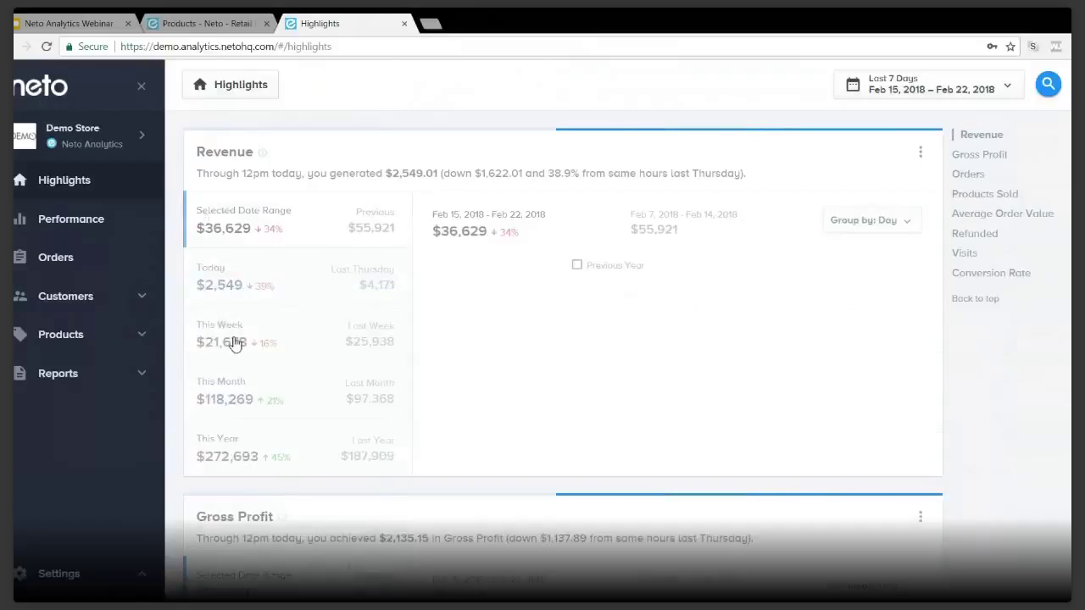
{"action": "scroll", "coordinate": [528, 421], "scroll_direction": "down", "scroll_amount": 5}
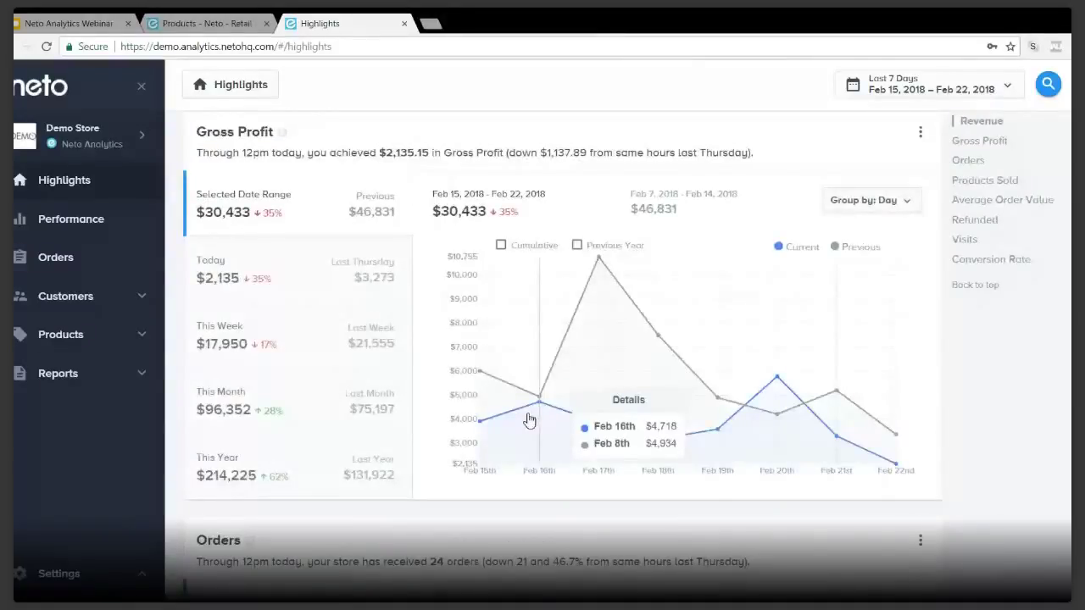
{"action": "scroll", "coordinate": [528, 421], "scroll_direction": "down", "scroll_amount": 15}
{"action": "scroll", "coordinate": [530, 419], "scroll_direction": "down", "scroll_amount": 2}
{"action": "scroll", "coordinate": [533, 419], "scroll_direction": "down", "scroll_amount": 9}
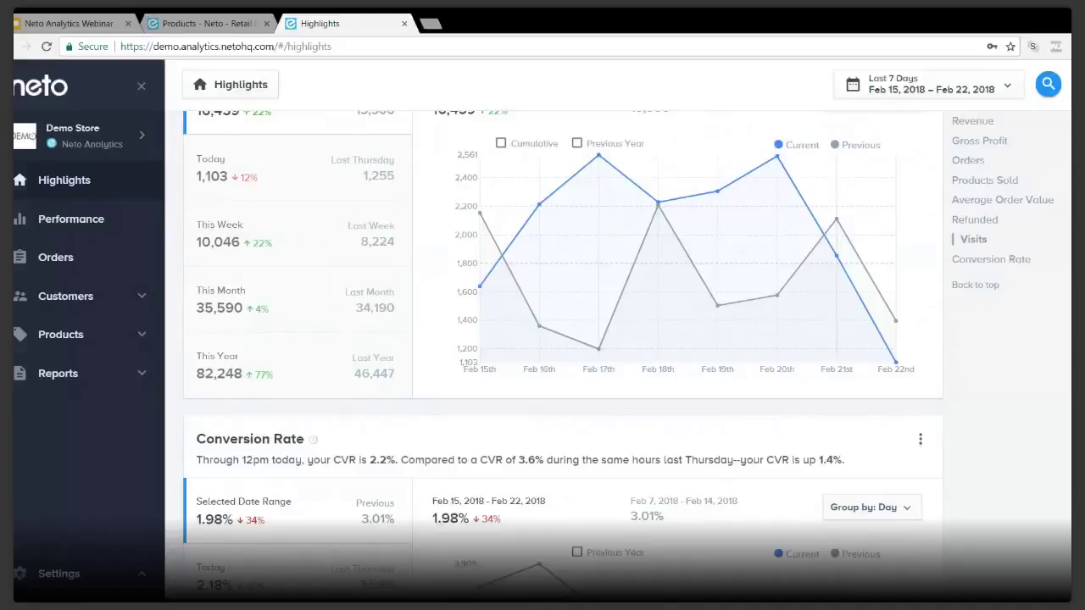
Check the preset date ranges without changing the period, and group the Revenue chart by Day of Week
{"action": "left_click", "coordinate": [931, 84]}
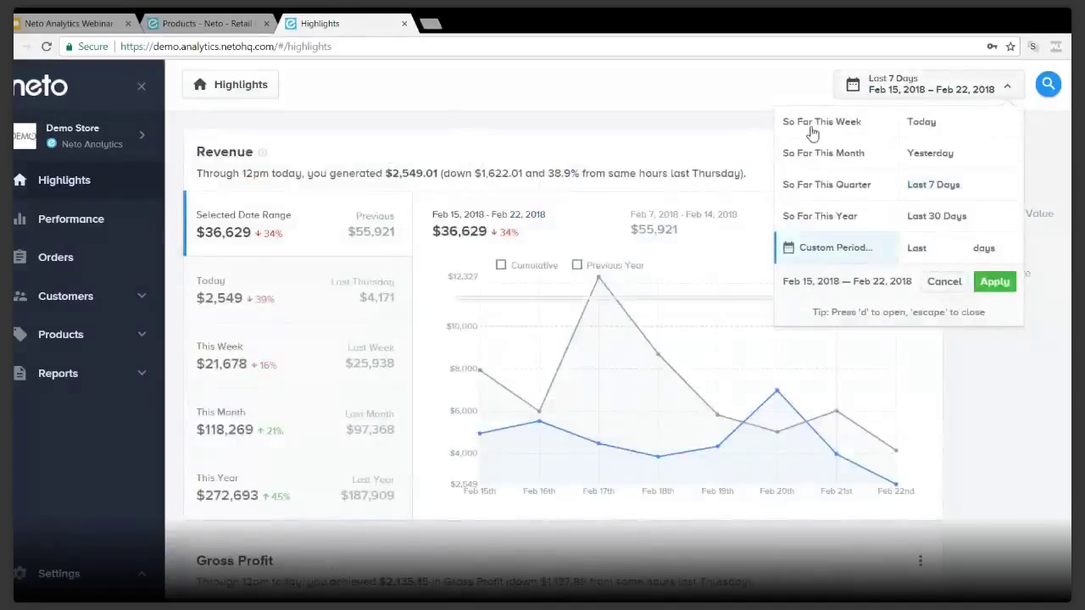
{"action": "left_click", "coordinate": [975, 92]}
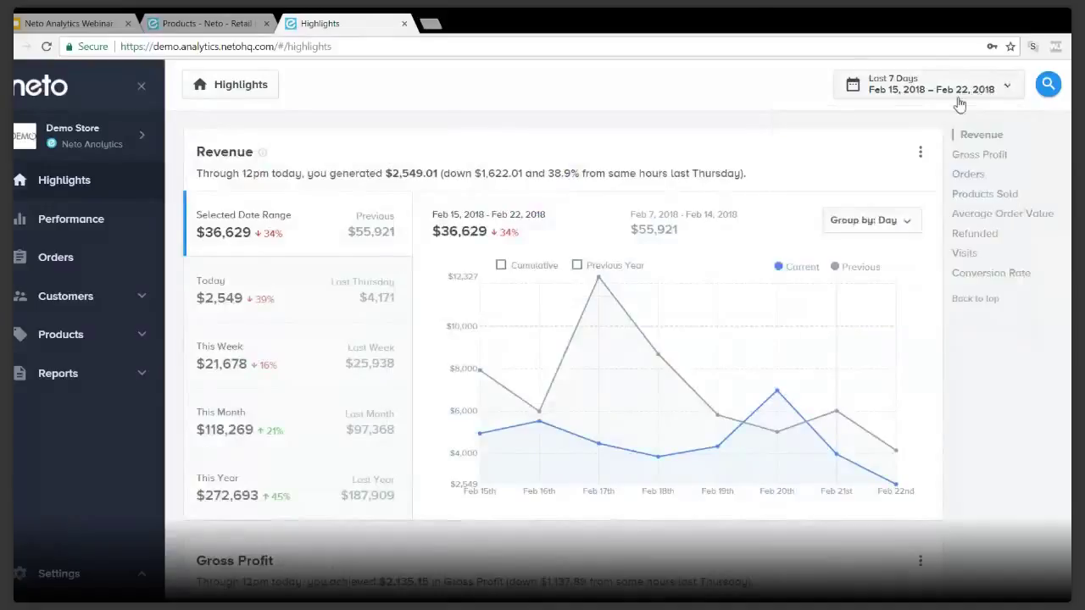
{"action": "left_click", "coordinate": [888, 221]}
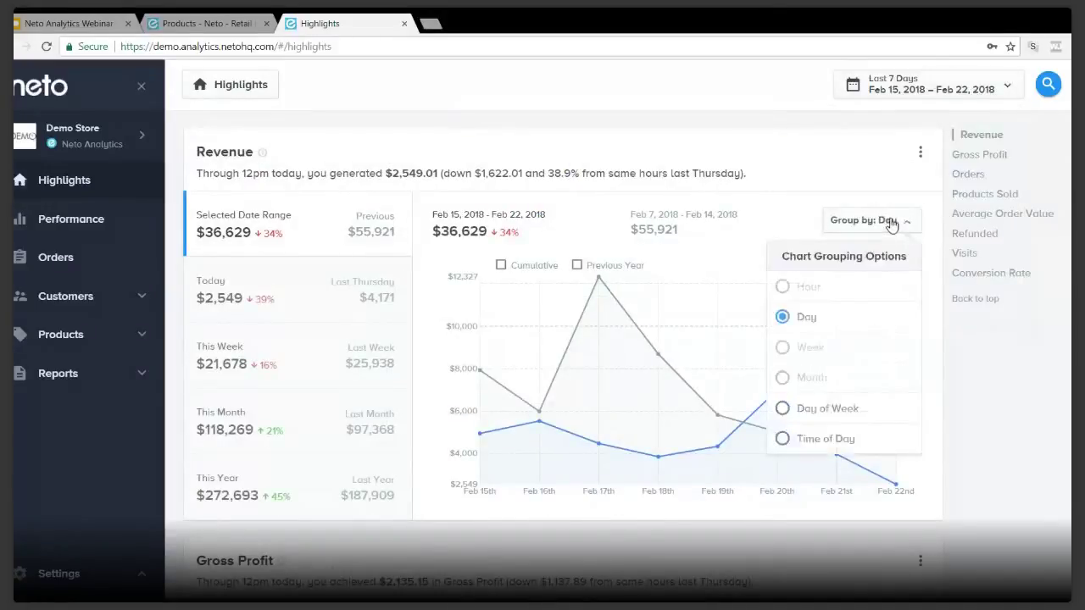
{"action": "left_click", "coordinate": [801, 409]}
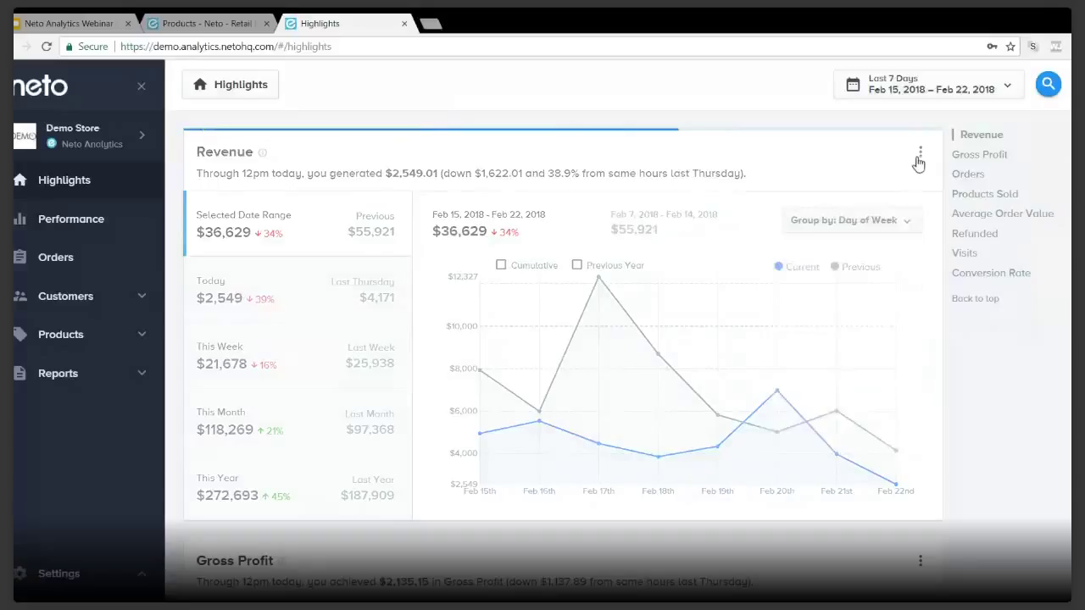
View the Order Source values available in the Revenue metric's filters and close the filters without saving
{"action": "left_click", "coordinate": [919, 154]}
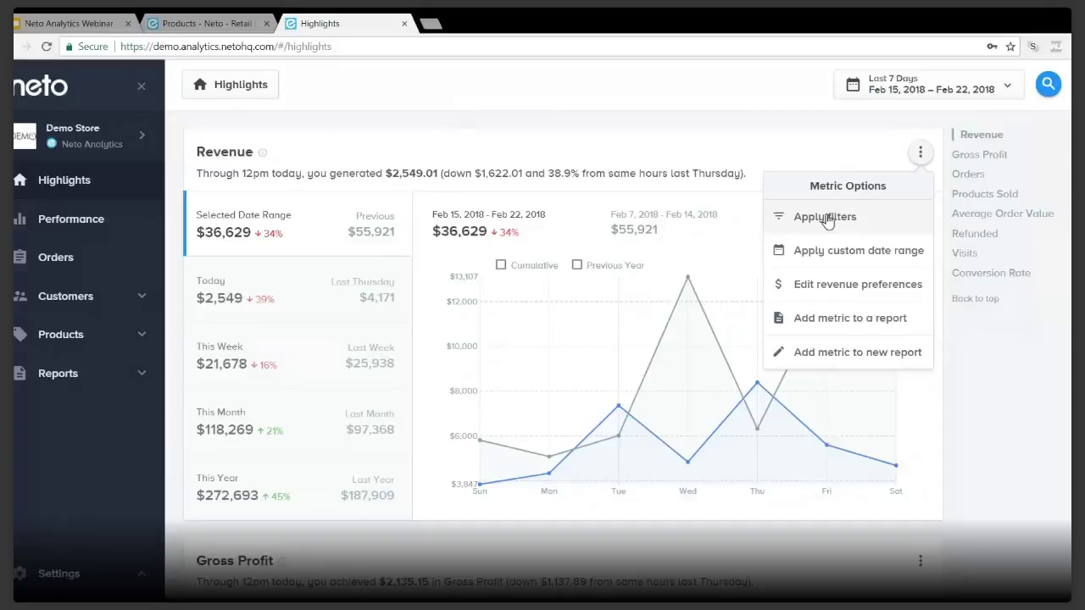
{"action": "left_click", "coordinate": [825, 218]}
{"action": "left_click", "coordinate": [310, 354]}
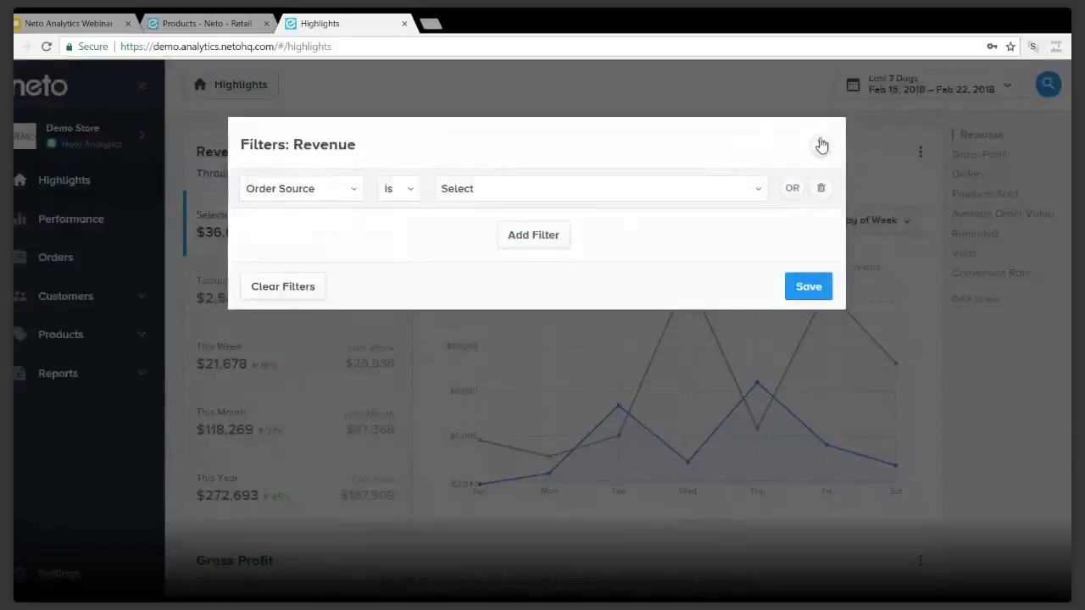
{"action": "left_click", "coordinate": [710, 195]}
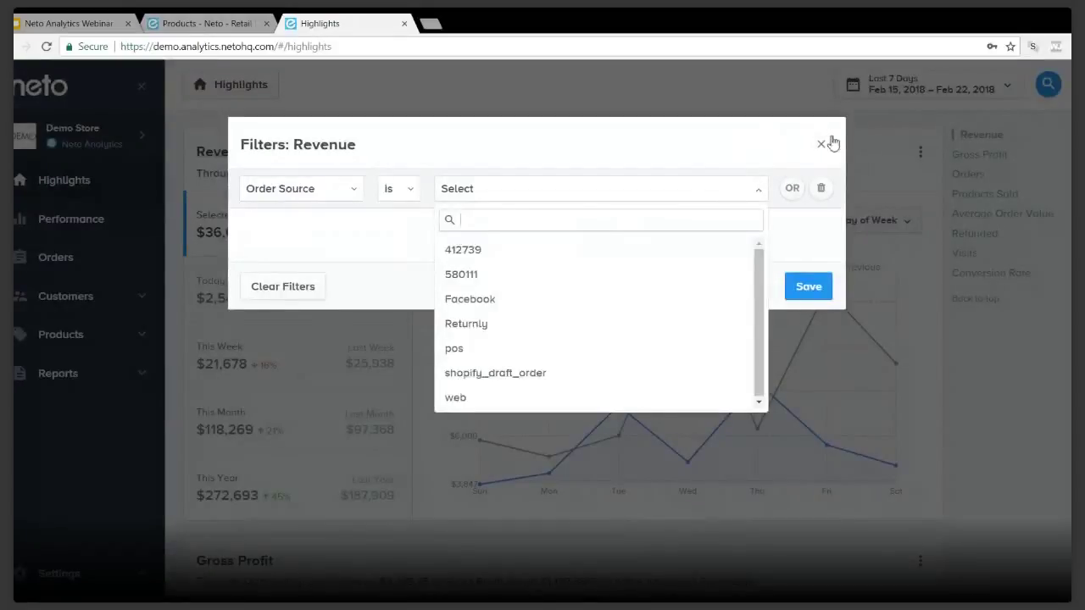
{"action": "left_click", "coordinate": [821, 145]}
{"action": "left_click", "coordinate": [821, 146]}
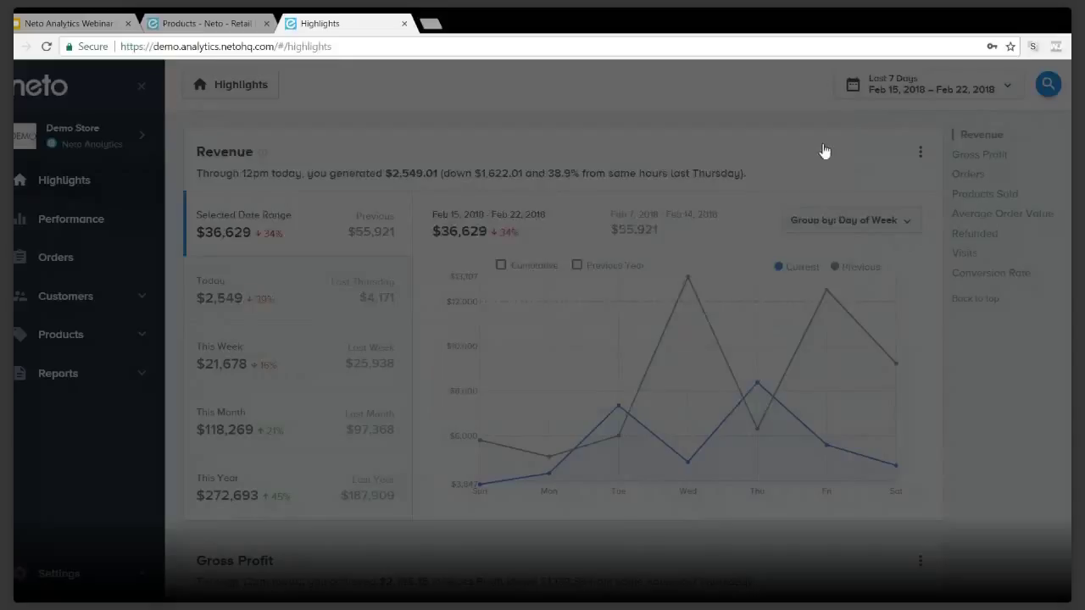
Show the Gross Margin KPI on the Performance page and review the channel revenue, net profit and MailChimp campaign sections
{"action": "left_click", "coordinate": [112, 220]}
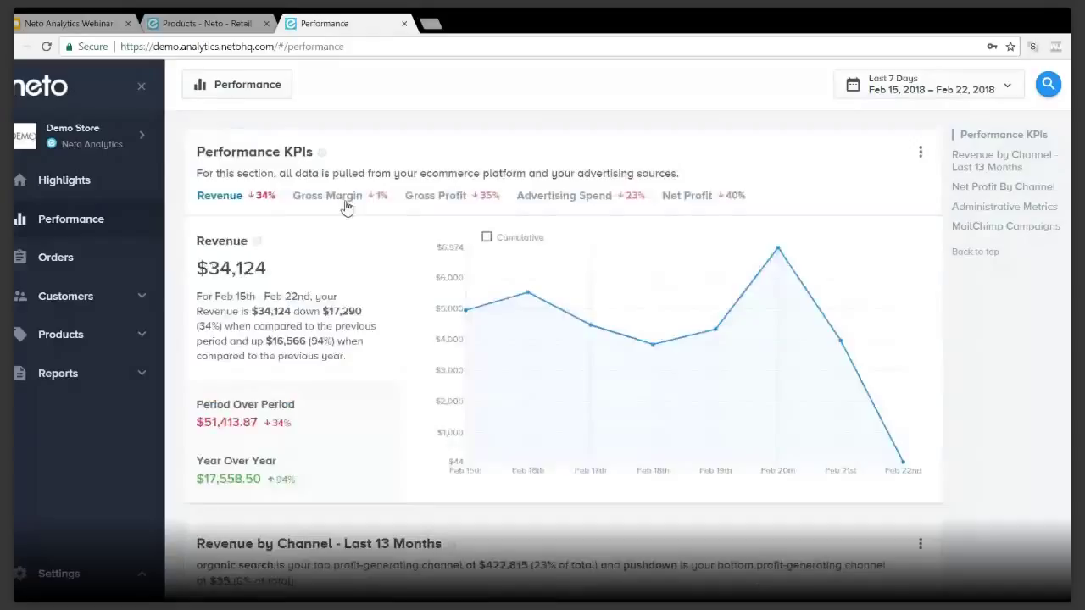
{"action": "left_click", "coordinate": [328, 195]}
{"action": "scroll", "coordinate": [305, 246], "scroll_direction": "down", "scroll_amount": 4}
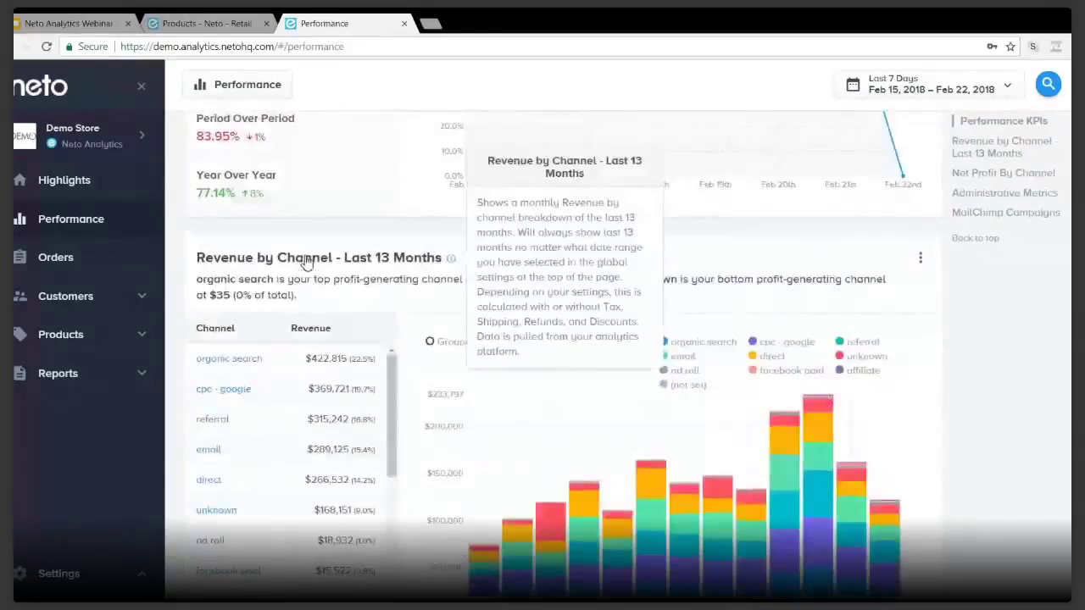
{"action": "scroll", "coordinate": [312, 273], "scroll_direction": "down", "scroll_amount": 6}
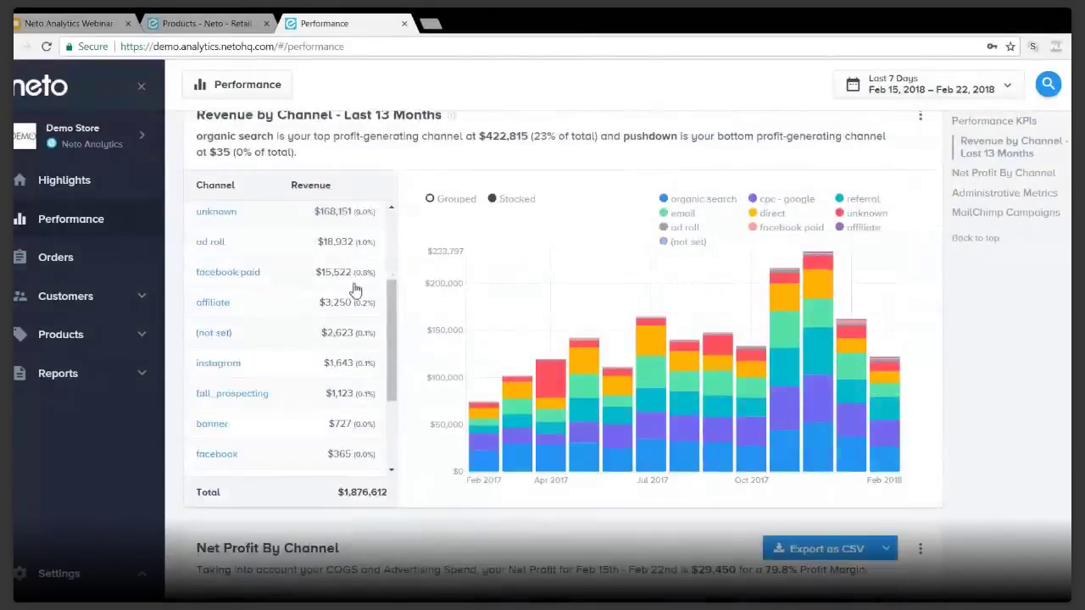
{"action": "scroll", "coordinate": [435, 437], "scroll_direction": "down", "scroll_amount": 10}
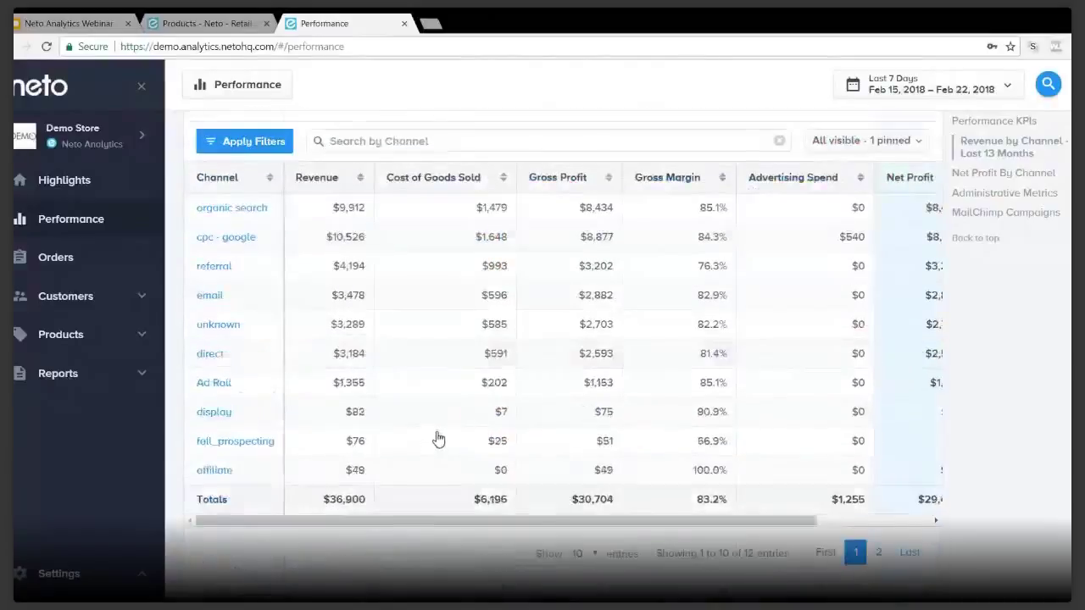
{"action": "scroll", "coordinate": [437, 428], "scroll_direction": "down", "scroll_amount": 6}
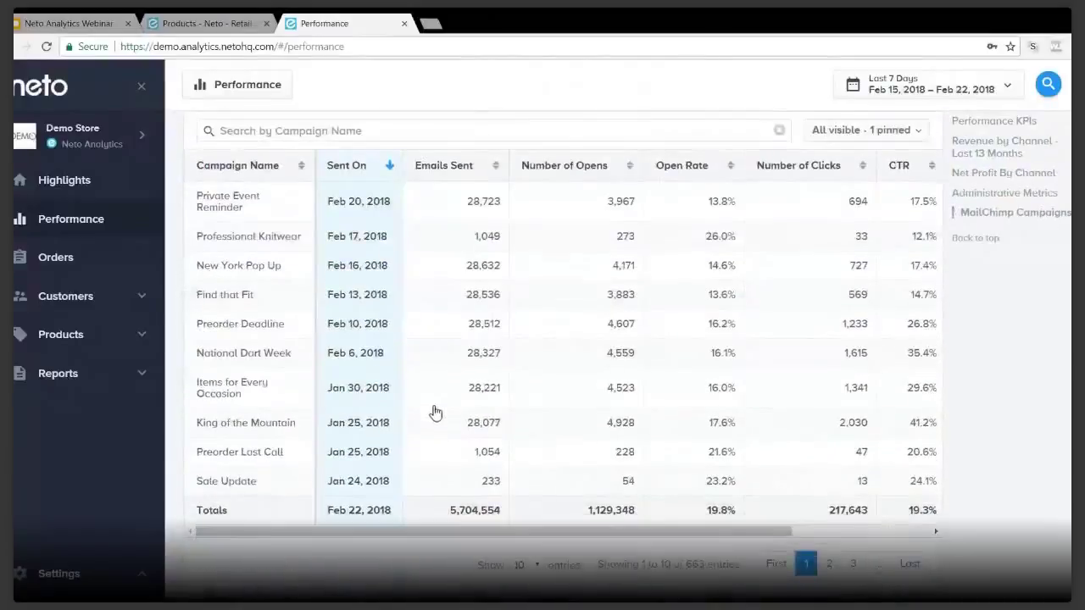
{"action": "scroll", "coordinate": [435, 413], "scroll_direction": "up", "scroll_amount": 3}
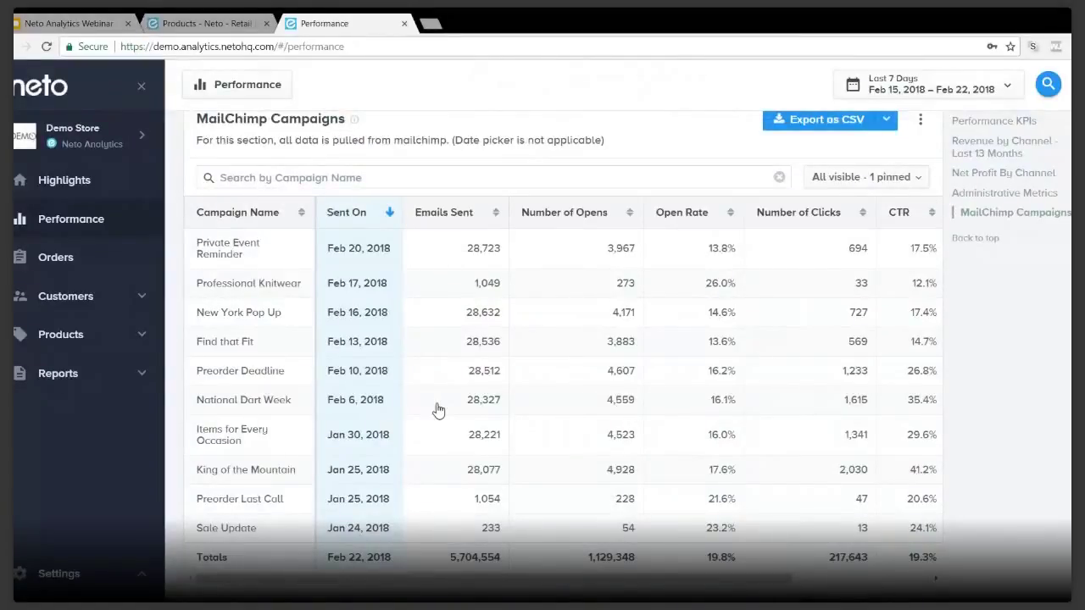
Open the facebook paid channel from Revenue by Channel and review its summary figures and sources
{"action": "scroll", "coordinate": [438, 410], "scroll_direction": "up", "scroll_amount": 15}
{"action": "scroll", "coordinate": [363, 363], "scroll_direction": "up", "scroll_amount": 5}
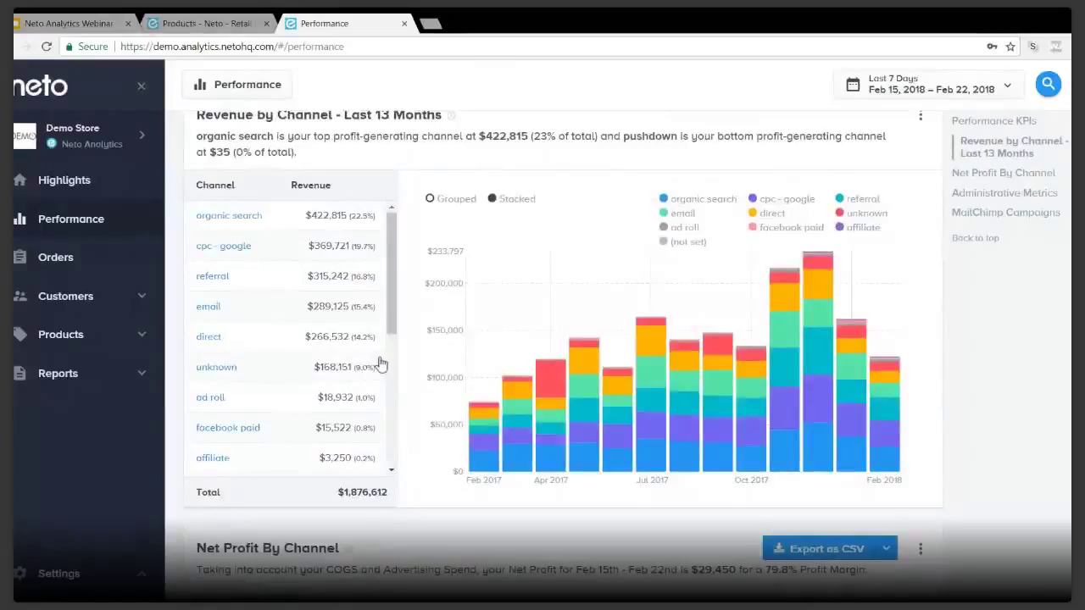
{"action": "mouse_move", "coordinate": [468, 346]}
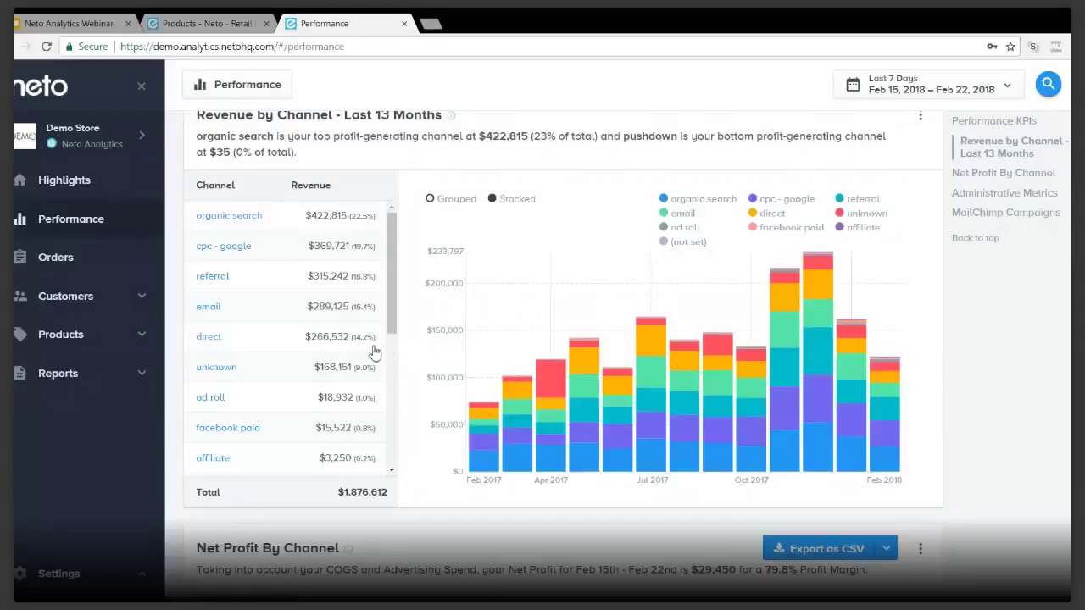
{"action": "left_click", "coordinate": [241, 431]}
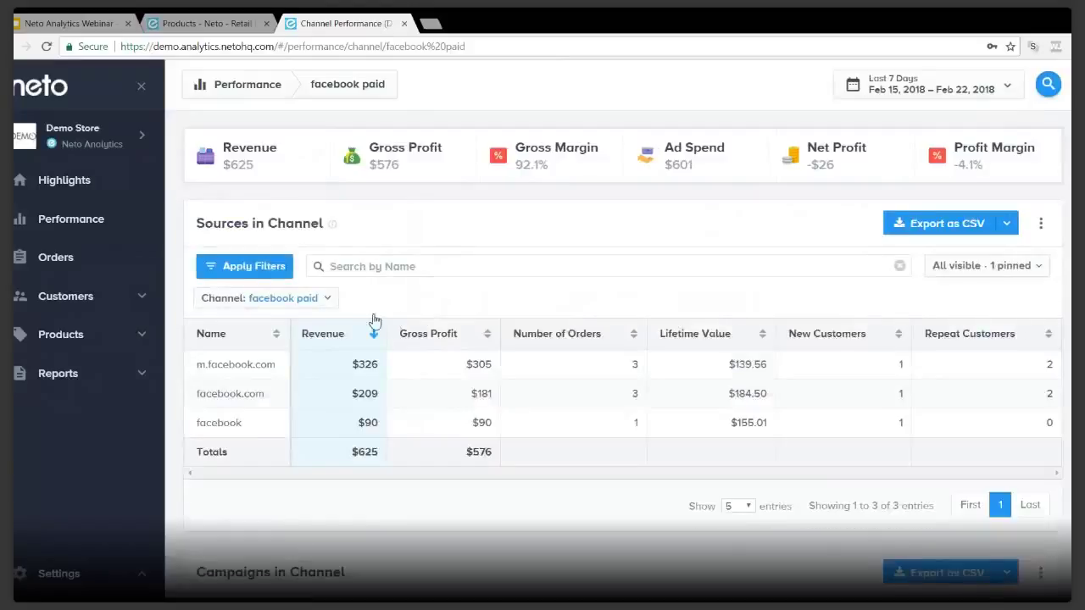
{"action": "scroll", "coordinate": [367, 325], "scroll_direction": "down", "scroll_amount": 1}
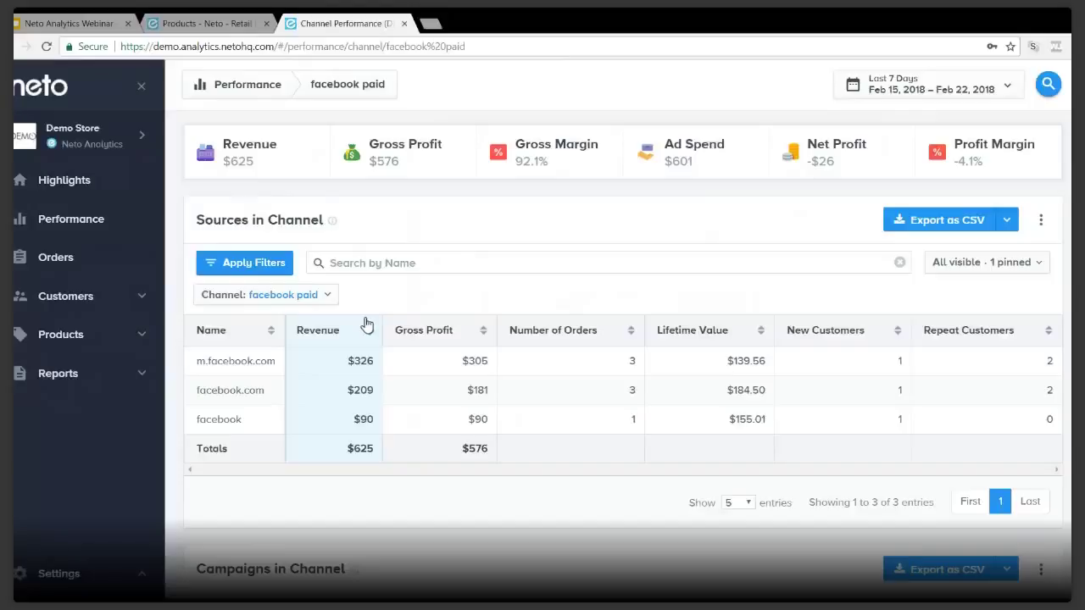
{"action": "scroll", "coordinate": [367, 325], "scroll_direction": "up", "scroll_amount": 1}
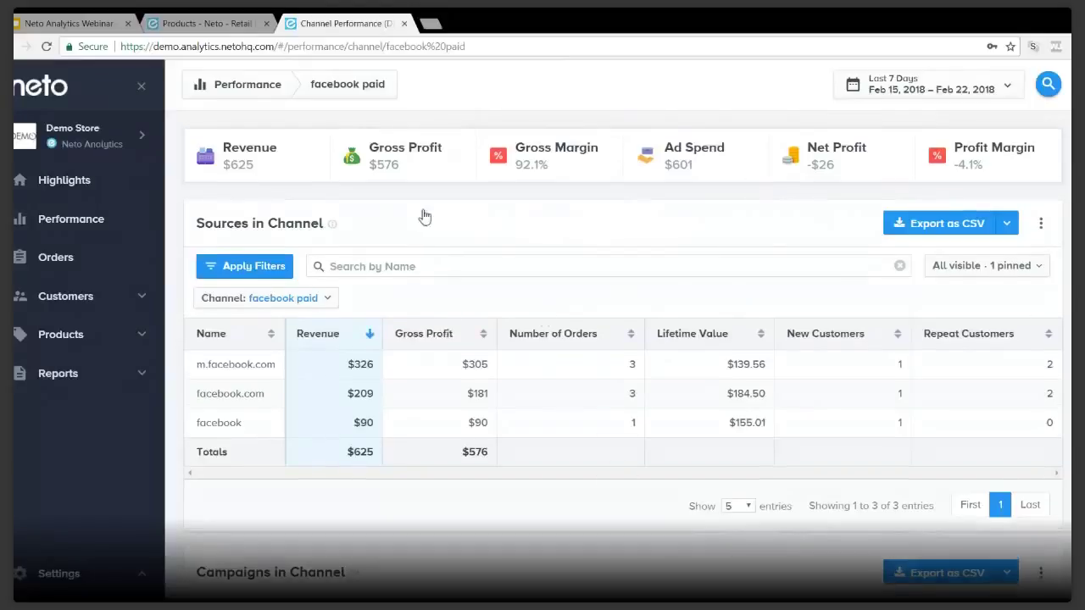
Open the Customer List and view one customer's detail page
{"action": "left_click", "coordinate": [80, 302]}
{"action": "left_click", "coordinate": [80, 336]}
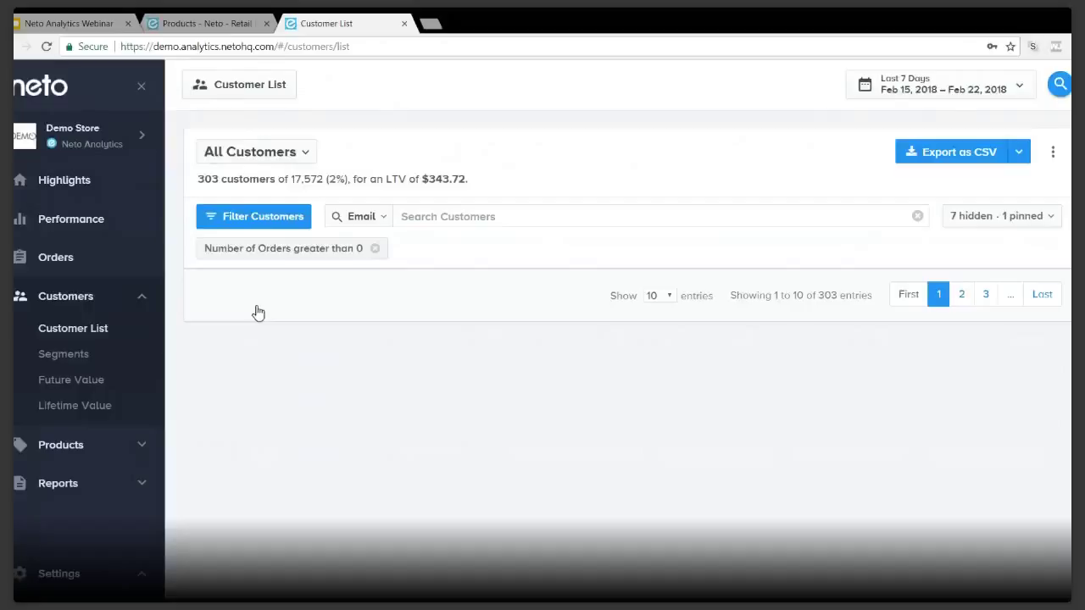
{"action": "left_click", "coordinate": [259, 314]}
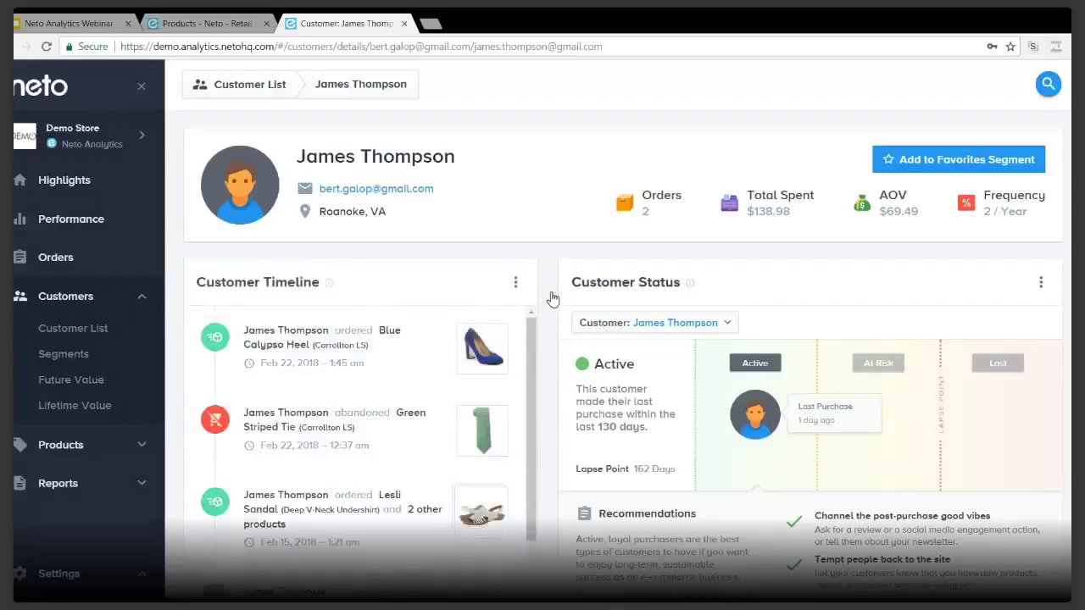
Examine the customer's timeline, status, recommendations, suggested products, purchased categories and segments
{"action": "scroll", "coordinate": [552, 299], "scroll_direction": "down", "scroll_amount": 1}
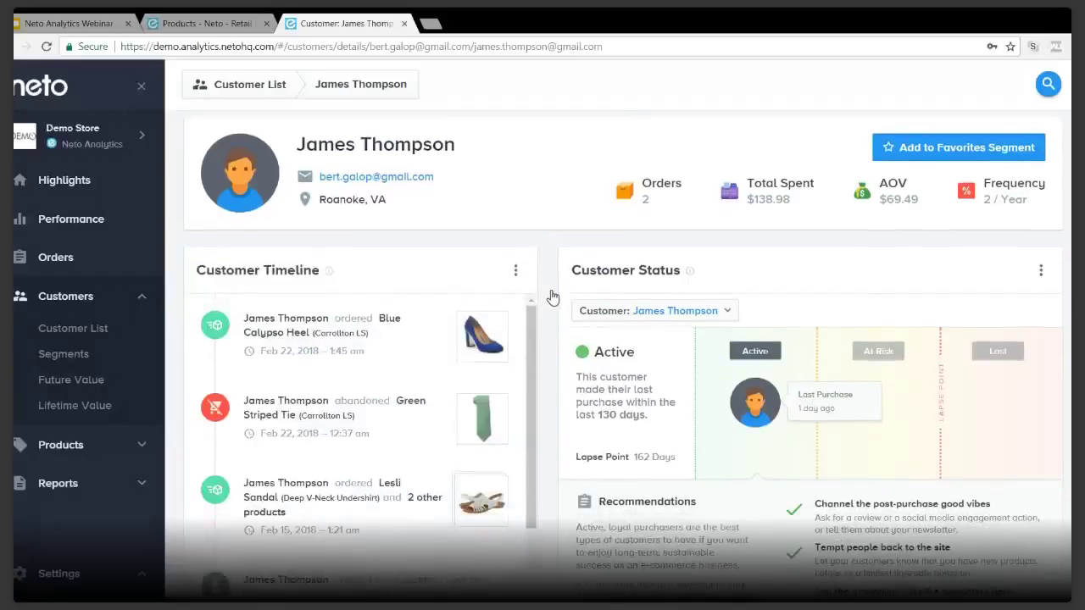
{"action": "scroll", "coordinate": [551, 298], "scroll_direction": "down", "scroll_amount": 10}
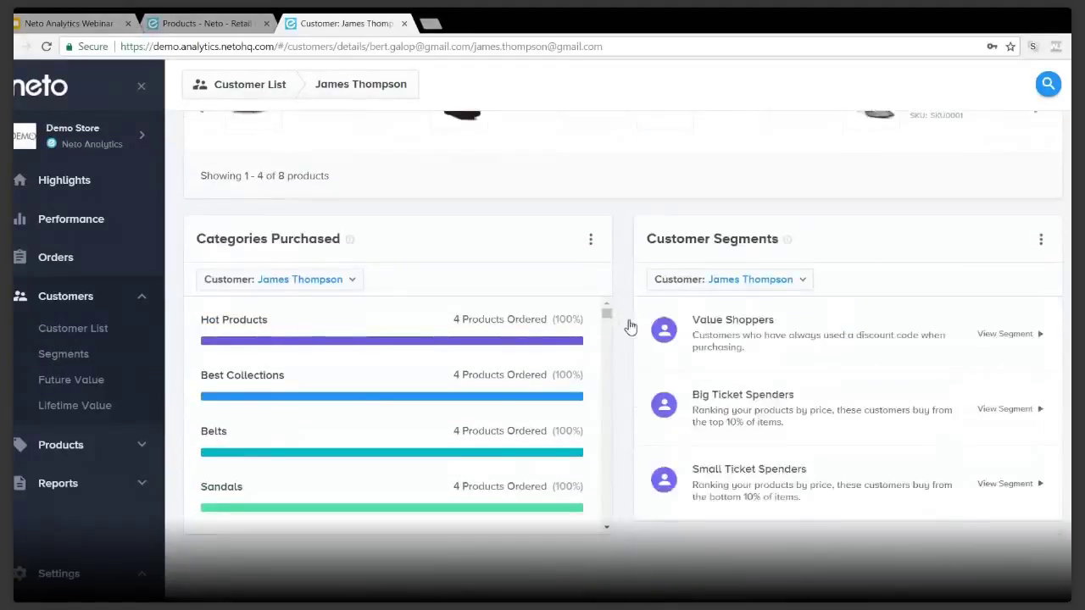
{"action": "scroll", "coordinate": [635, 327], "scroll_direction": "up", "scroll_amount": 3}
{"action": "scroll", "coordinate": [627, 324], "scroll_direction": "up", "scroll_amount": 7}
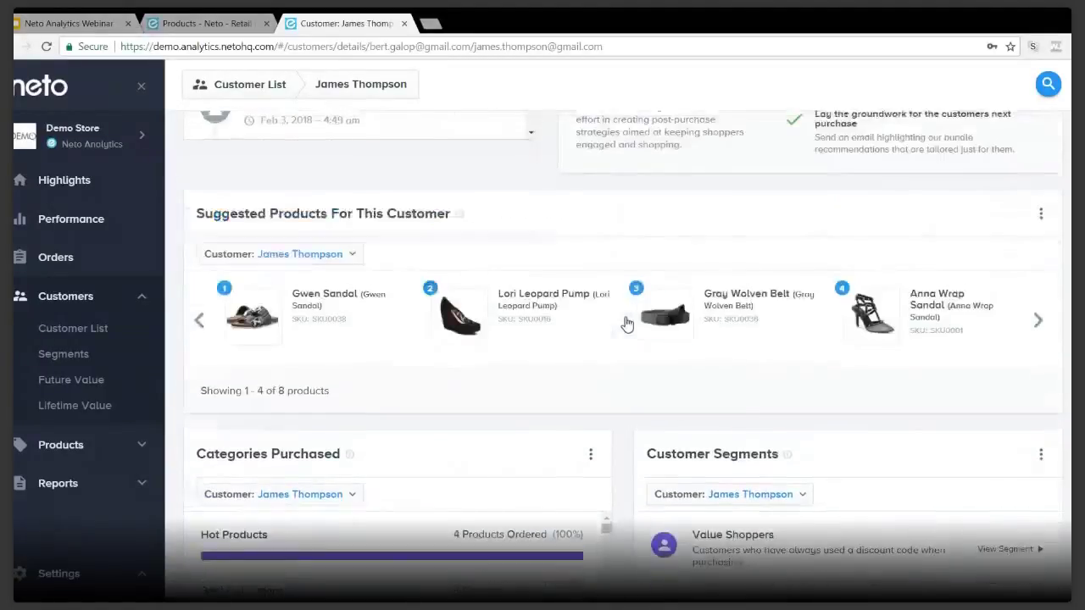
{"action": "scroll", "coordinate": [564, 301], "scroll_direction": "up", "scroll_amount": 4}
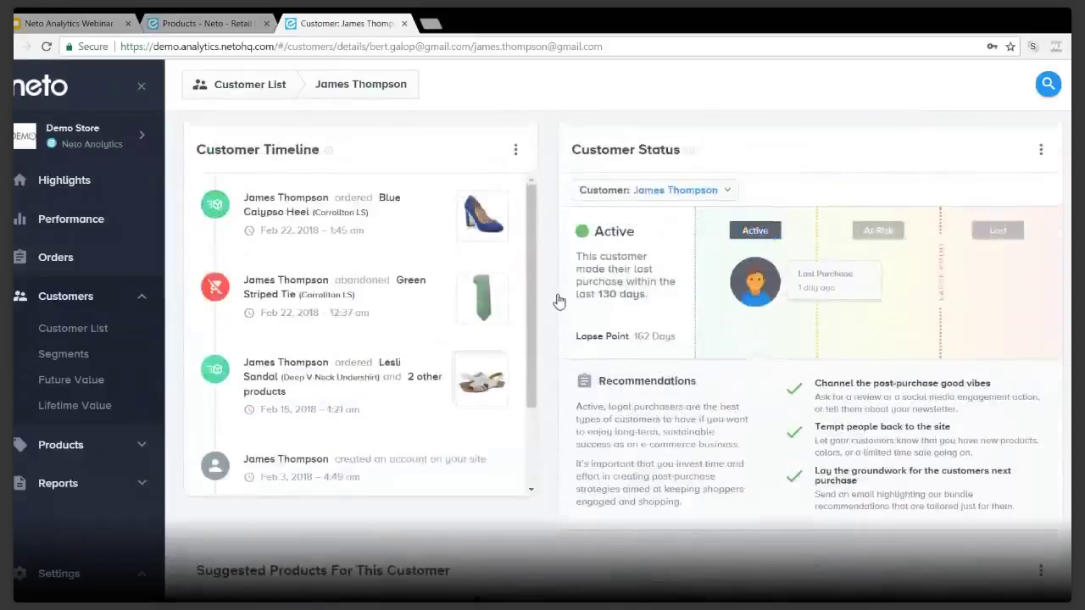
{"action": "scroll", "coordinate": [527, 352], "scroll_direction": "down", "scroll_amount": 5}
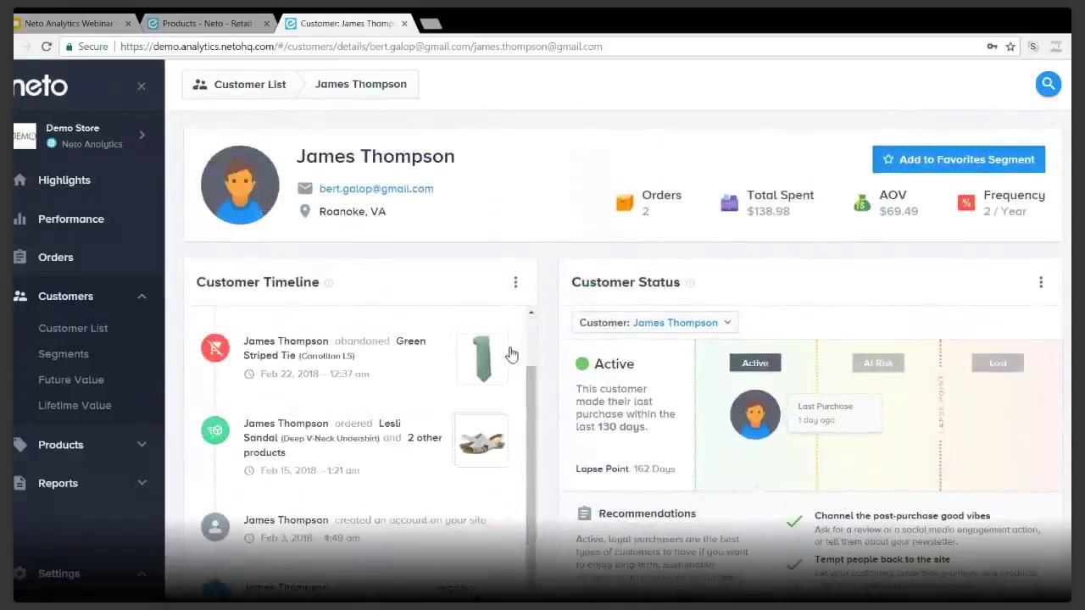
{"action": "scroll", "coordinate": [551, 339], "scroll_direction": "up", "scroll_amount": 2}
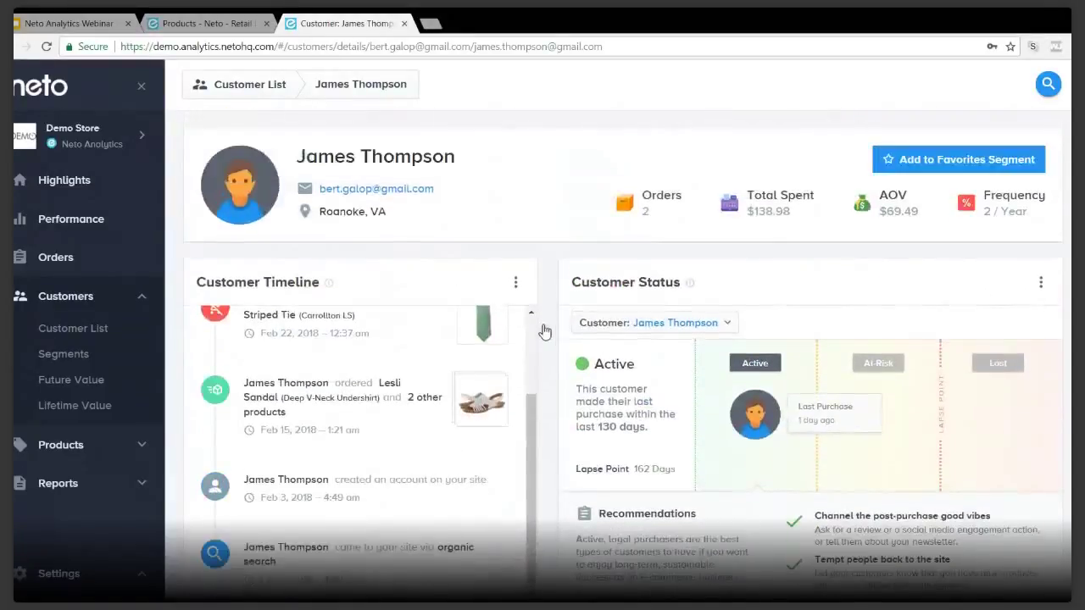
{"action": "scroll", "coordinate": [530, 335], "scroll_direction": "up", "scroll_amount": 3}
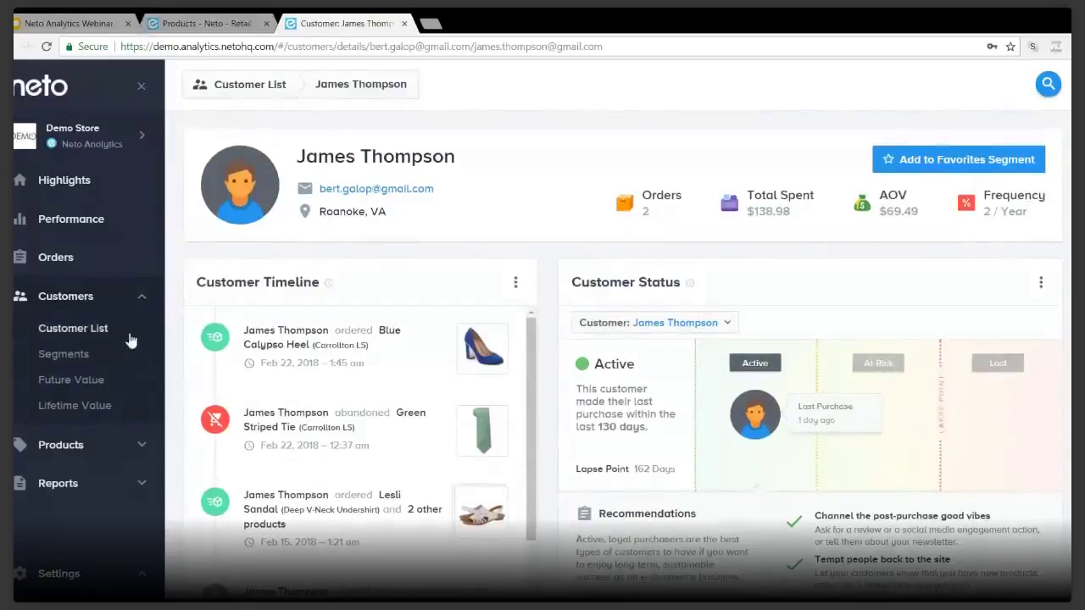
Open the customer Segments overview and look through the list of custom and predefined segments
{"action": "left_click", "coordinate": [87, 353]}
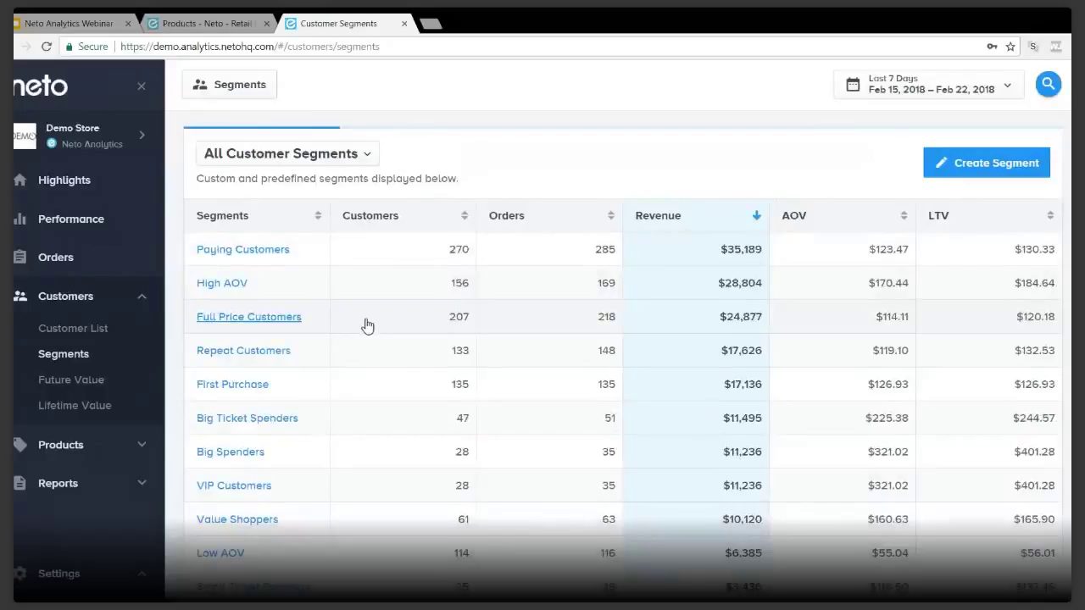
{"action": "scroll", "coordinate": [365, 321], "scroll_direction": "up", "scroll_amount": 5}
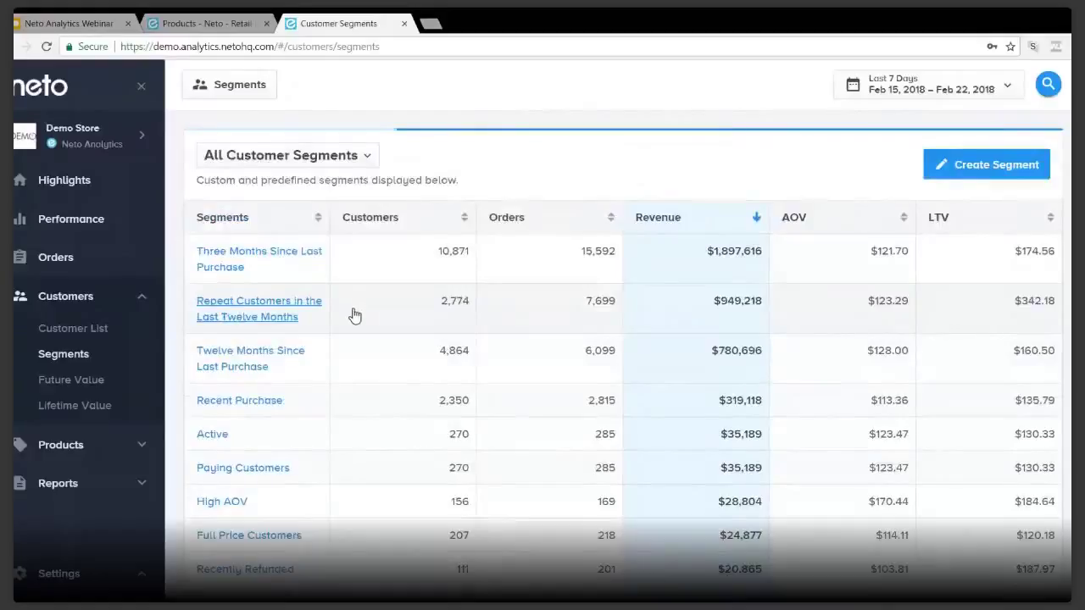
{"action": "scroll", "coordinate": [353, 316], "scroll_direction": "down", "scroll_amount": 2}
{"action": "scroll", "coordinate": [347, 321], "scroll_direction": "down", "scroll_amount": 1}
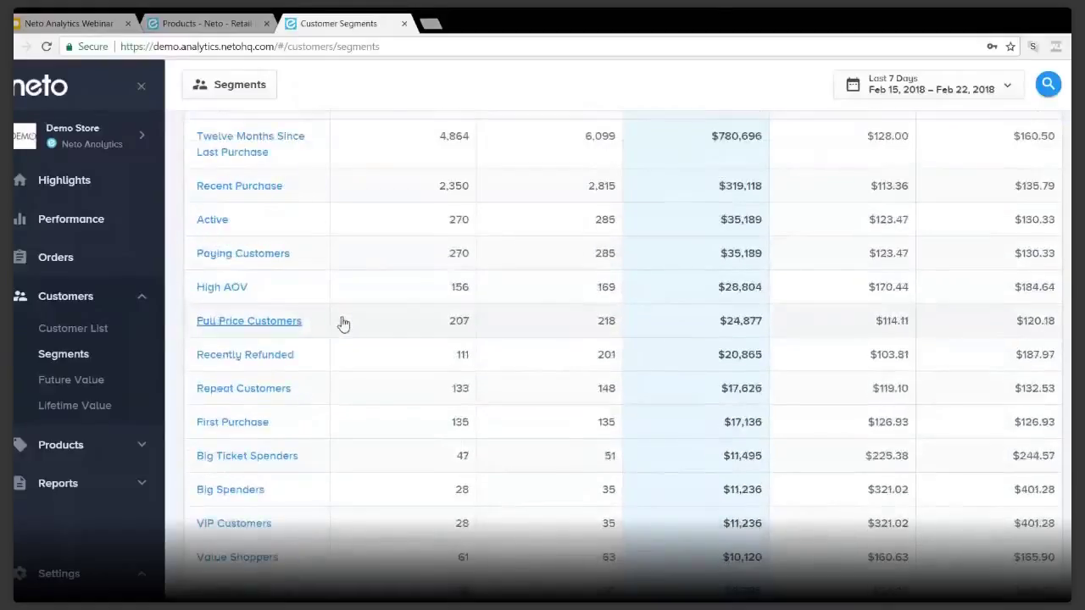
Open the Big Spenders segment and review its performance figures and export options
{"action": "left_click", "coordinate": [245, 492]}
{"action": "scroll", "coordinate": [379, 460], "scroll_direction": "down", "scroll_amount": 1}
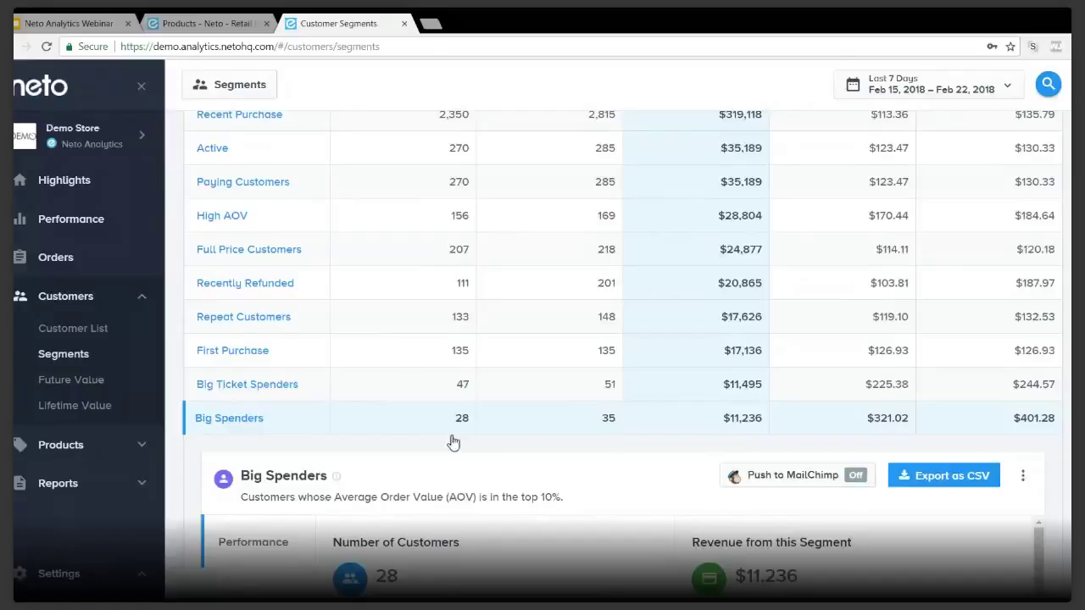
{"action": "scroll", "coordinate": [757, 479], "scroll_direction": "down", "scroll_amount": 4}
{"action": "scroll", "coordinate": [757, 479], "scroll_direction": "up", "scroll_amount": 3}
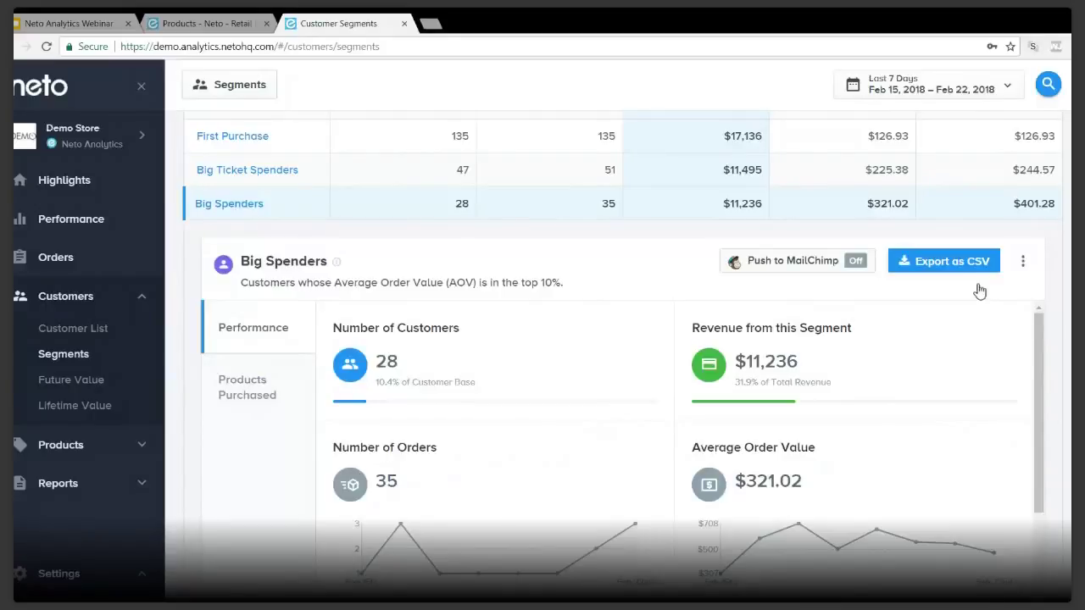
{"action": "scroll", "coordinate": [1024, 258], "scroll_direction": "up", "scroll_amount": 1}
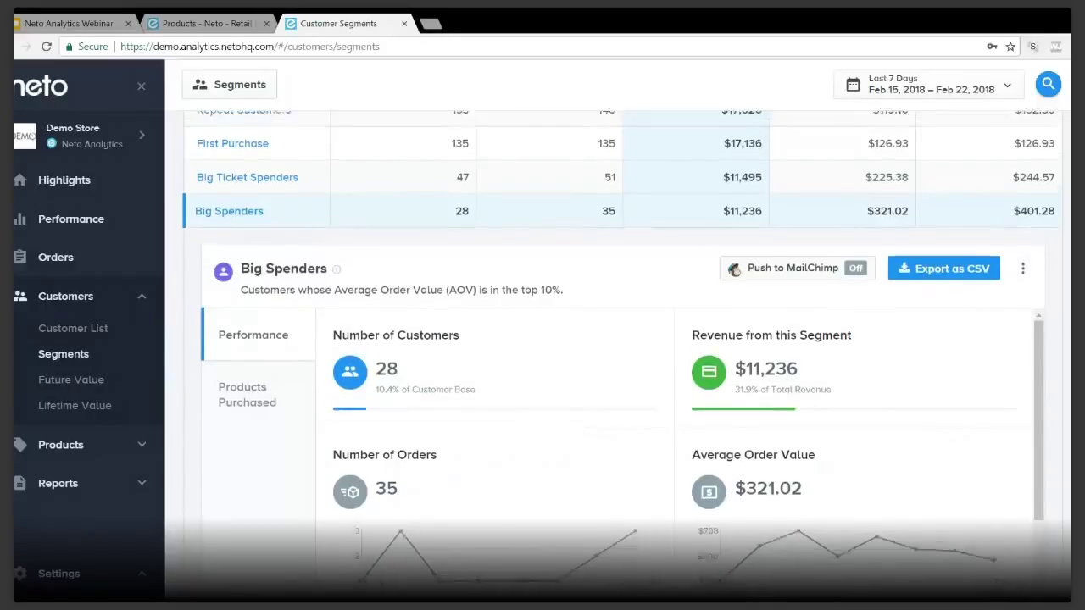
Start creating a customer segment with an Email contains filter, and discard it
{"action": "scroll", "coordinate": [950, 185], "scroll_direction": "up", "scroll_amount": 6}
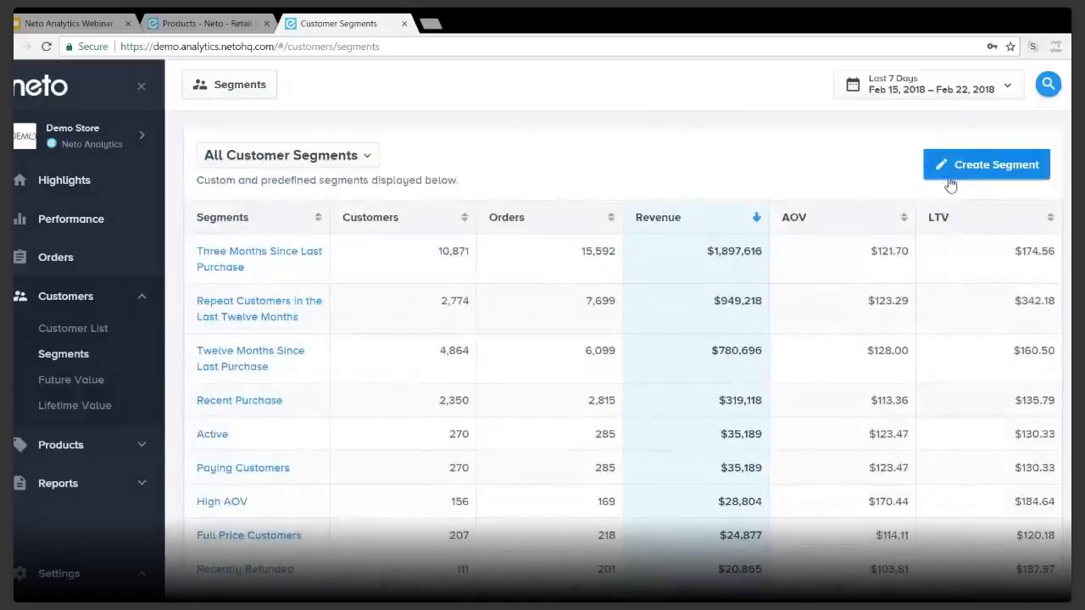
{"action": "left_click", "coordinate": [950, 184]}
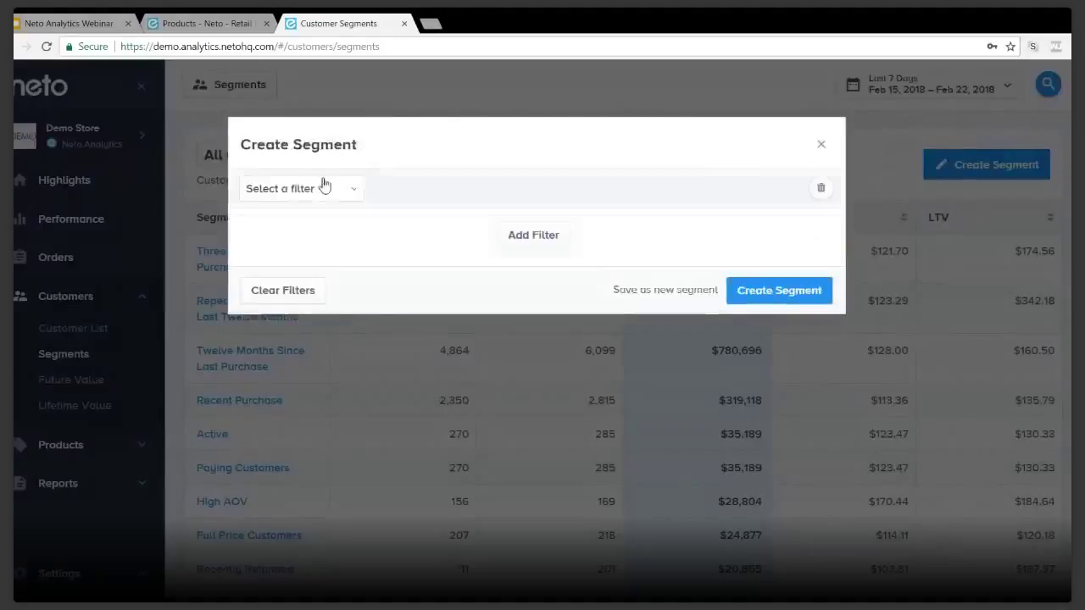
{"action": "left_click", "coordinate": [314, 188]}
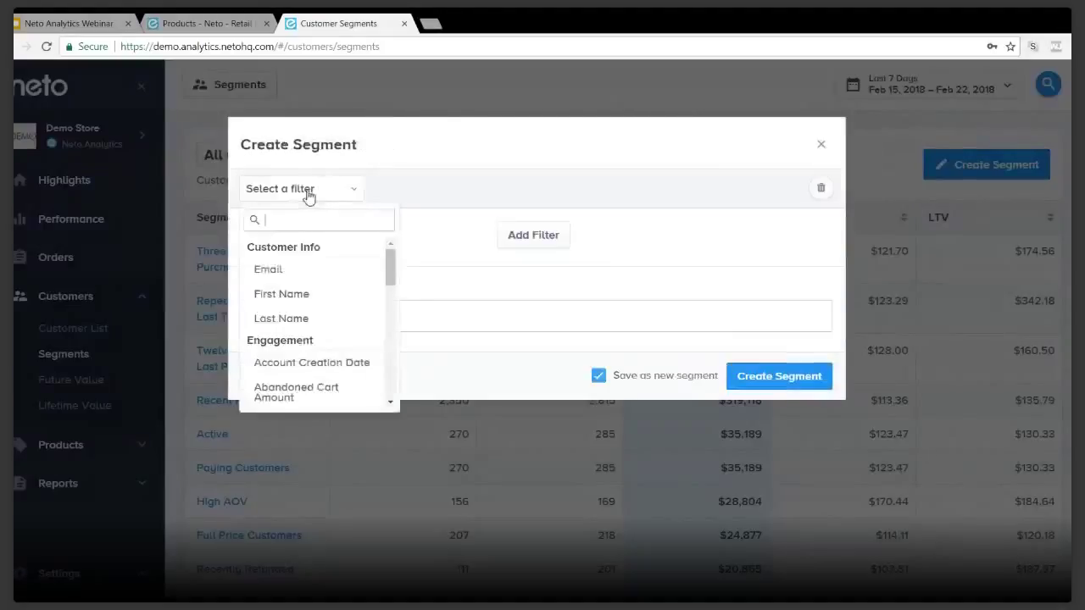
{"action": "left_click", "coordinate": [307, 271]}
{"action": "left_click", "coordinate": [426, 189]}
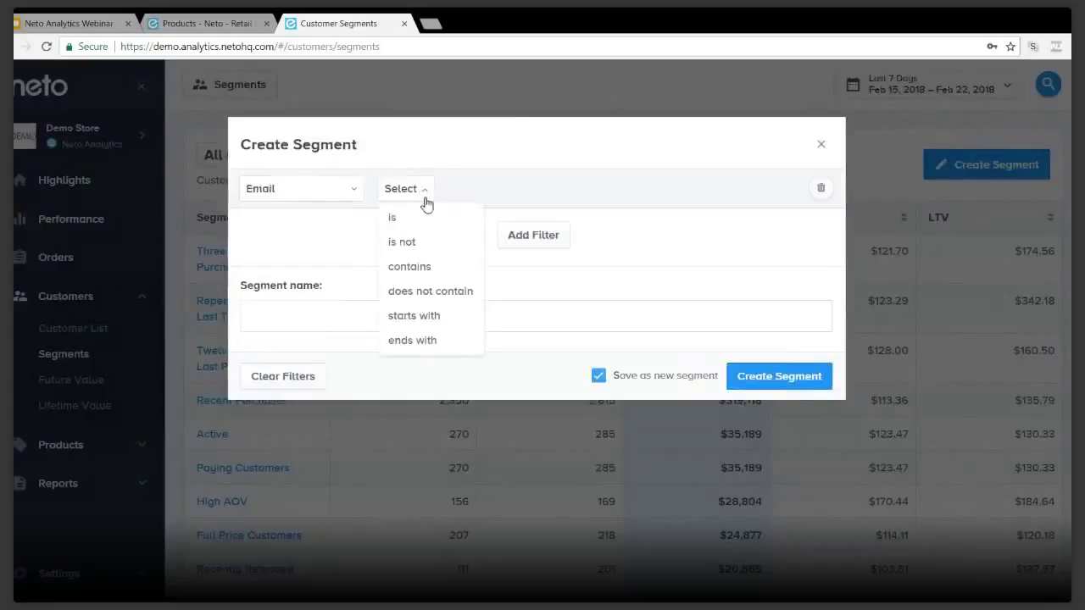
{"action": "left_click", "coordinate": [427, 268]}
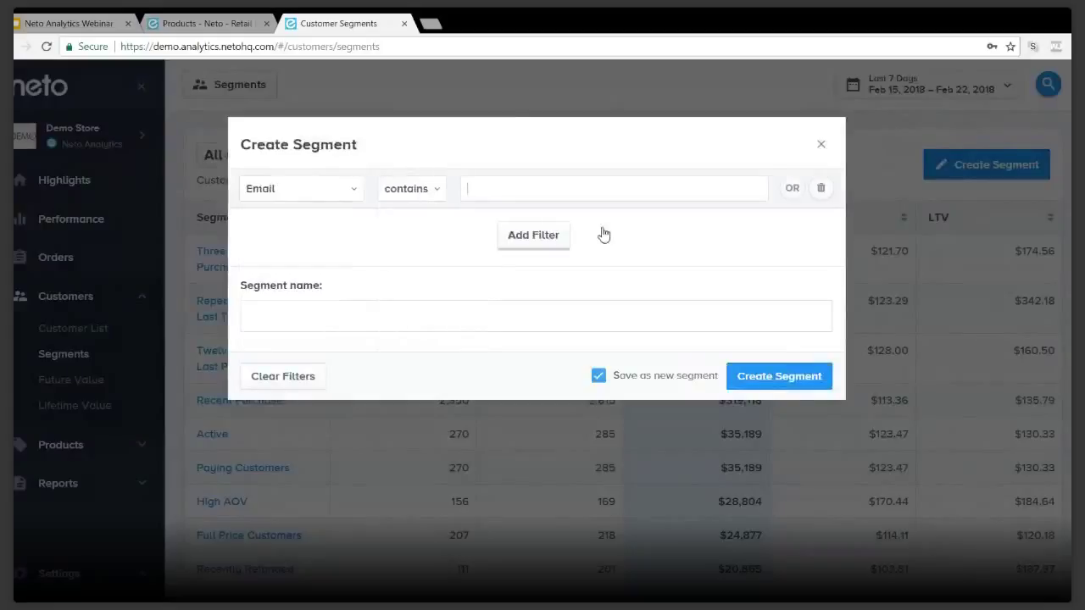
{"action": "left_click", "coordinate": [822, 146]}
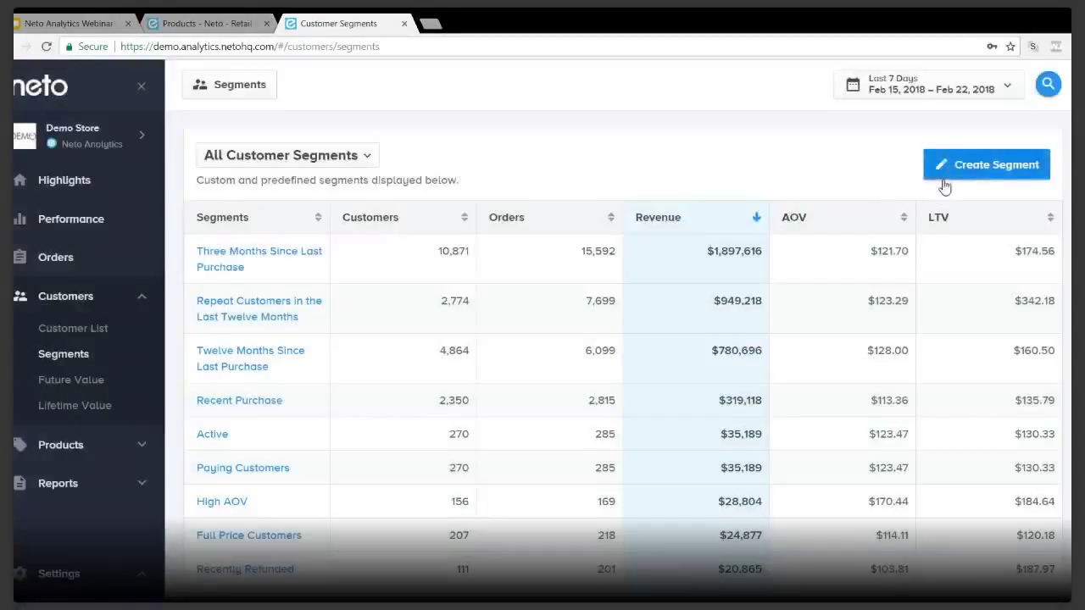
Return to the Big Spenders details and examine the segment's performance, CSV export and MailChimp push options
{"action": "scroll", "coordinate": [848, 191], "scroll_direction": "down", "scroll_amount": 2}
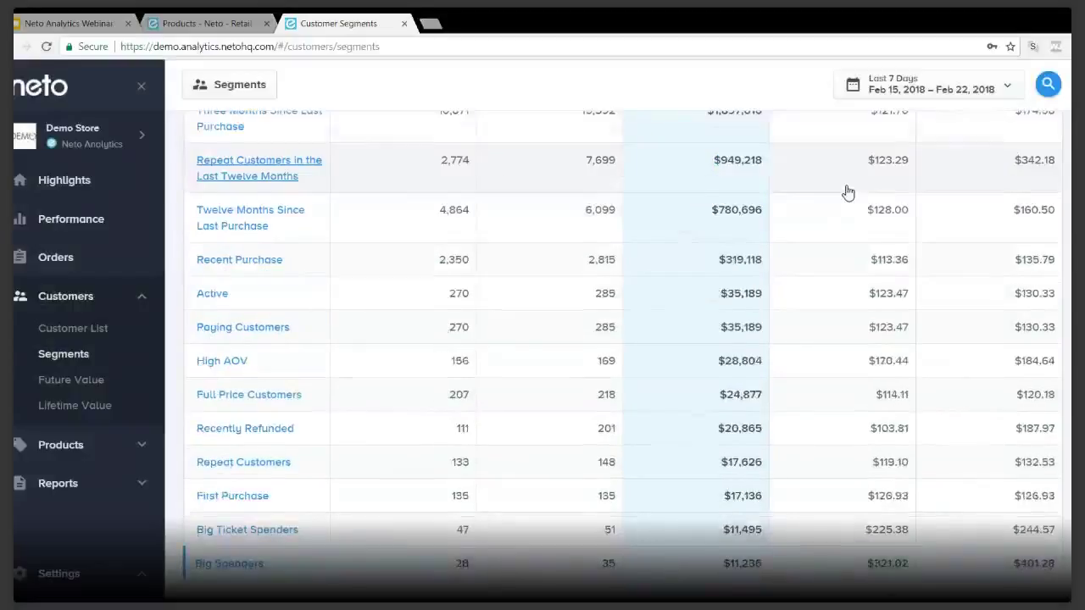
{"action": "scroll", "coordinate": [848, 191], "scroll_direction": "down", "scroll_amount": 3}
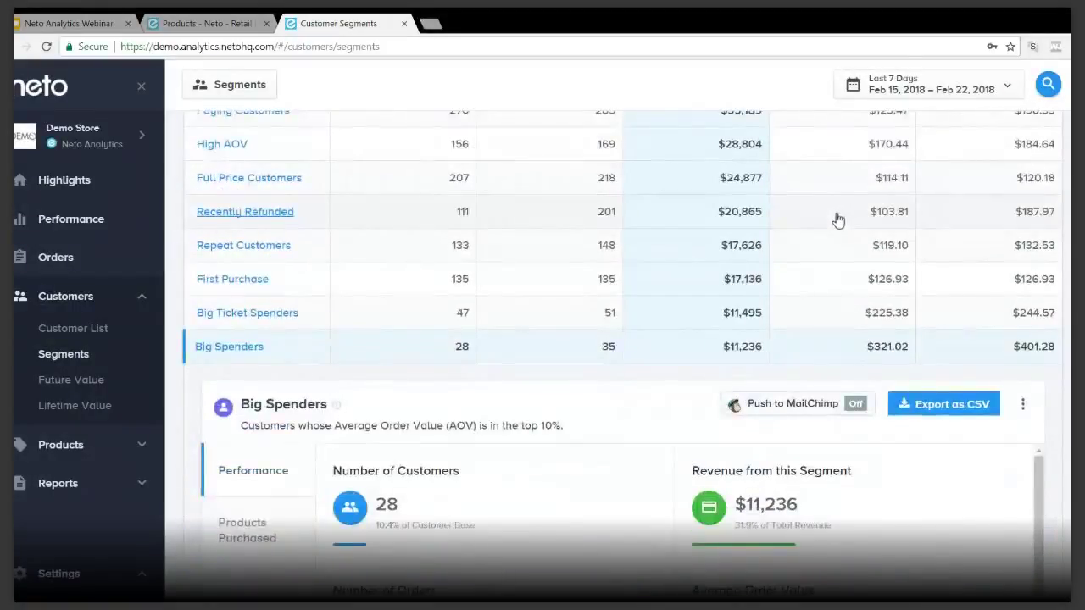
{"action": "scroll", "coordinate": [978, 271], "scroll_direction": "down", "scroll_amount": 1}
{"action": "scroll", "coordinate": [1032, 300], "scroll_direction": "down", "scroll_amount": 1}
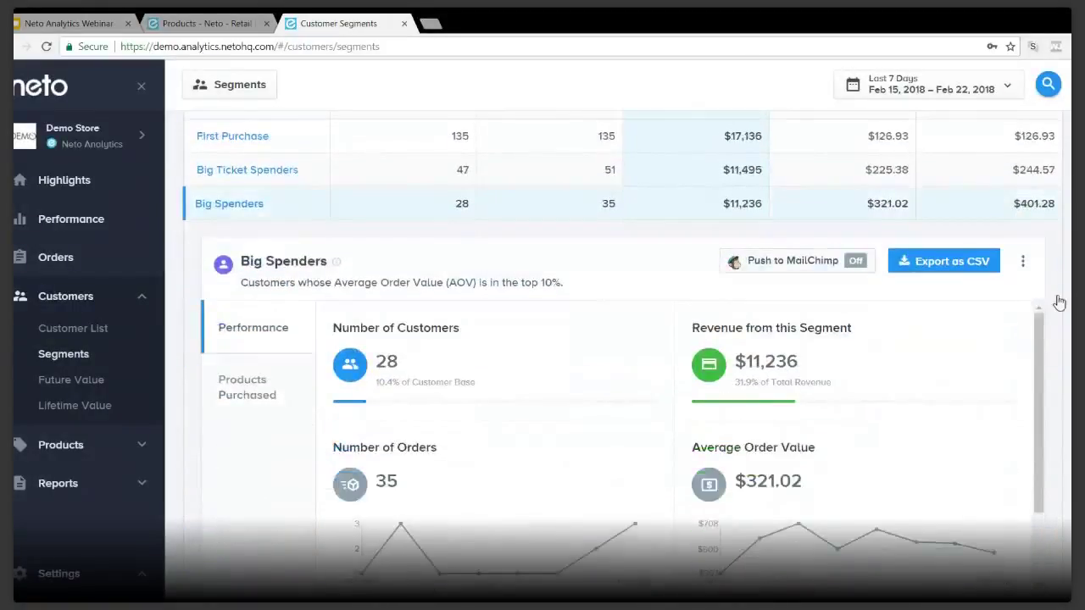
{"action": "scroll", "coordinate": [1056, 302], "scroll_direction": "down", "scroll_amount": 1}
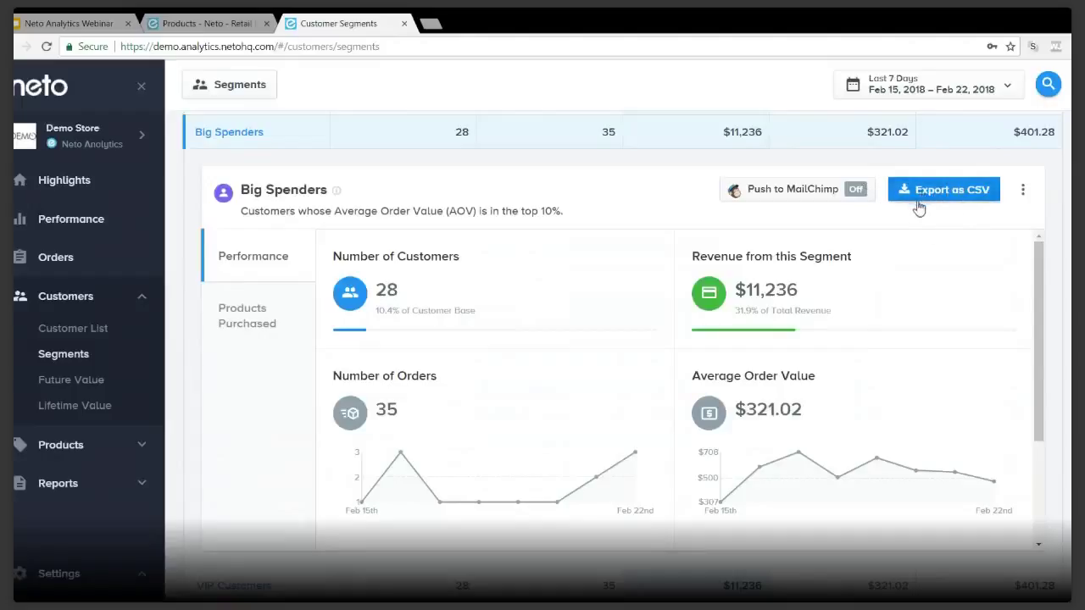
{"action": "mouse_move", "coordinate": [804, 197]}
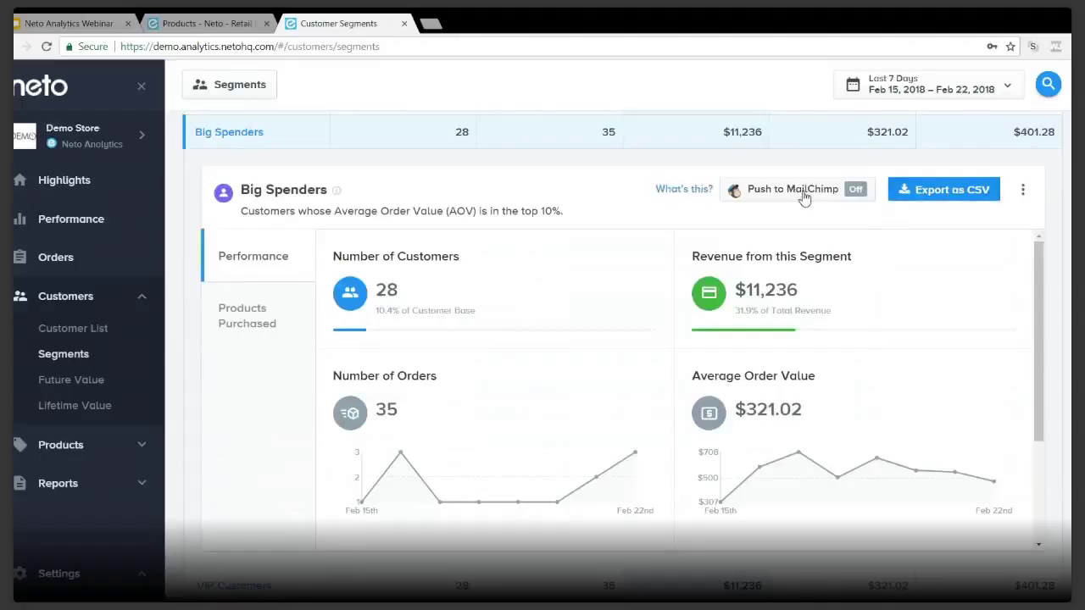
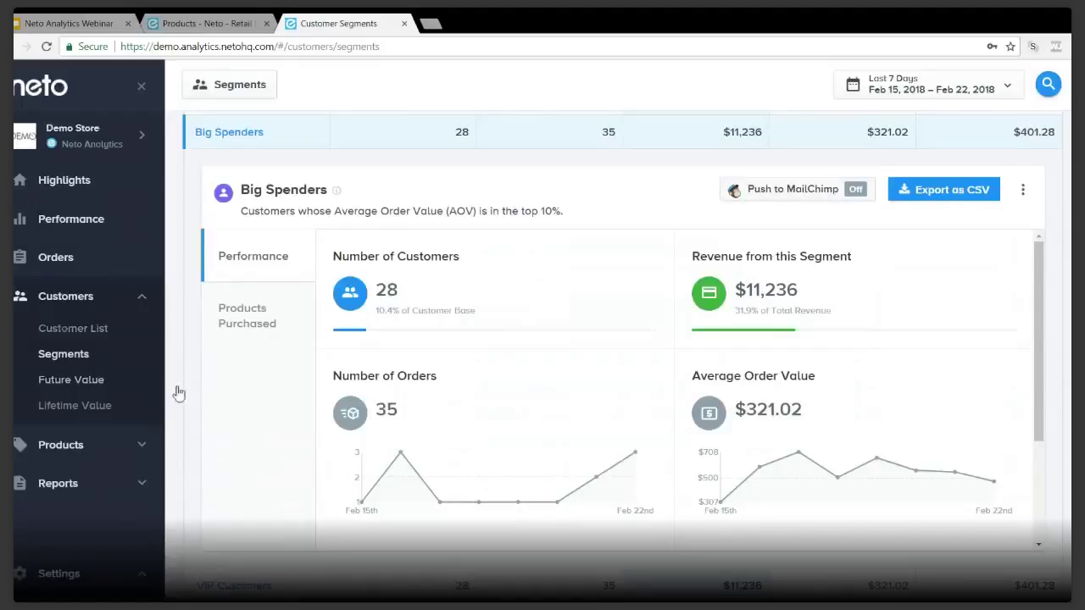
Open the customers' Future Value report and view the purchase behavior of one-, two- and three-purchase customers
{"action": "left_click", "coordinate": [106, 380]}
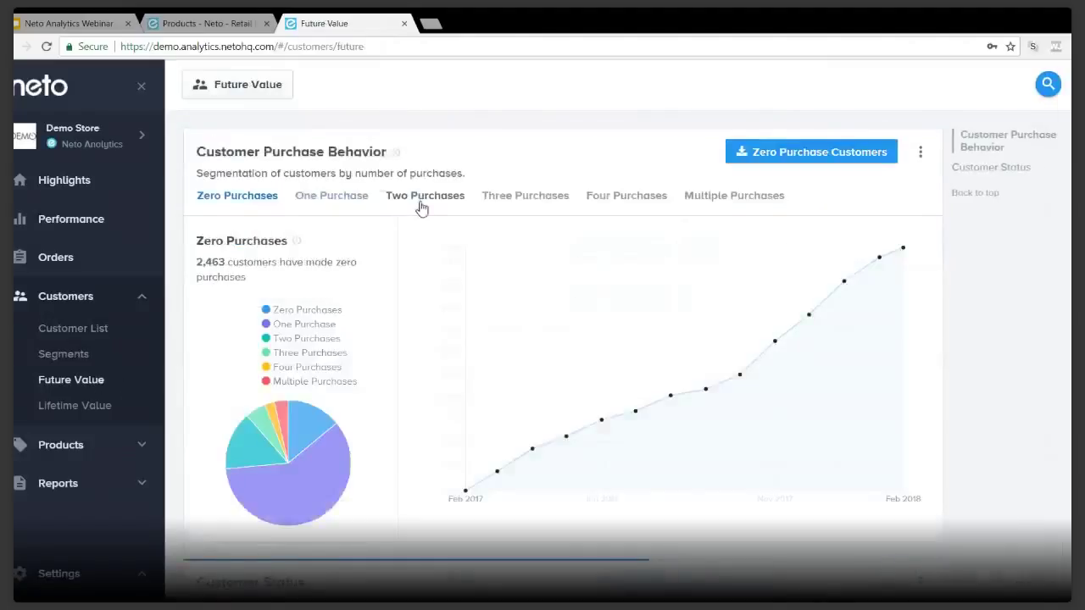
{"action": "left_click", "coordinate": [327, 204]}
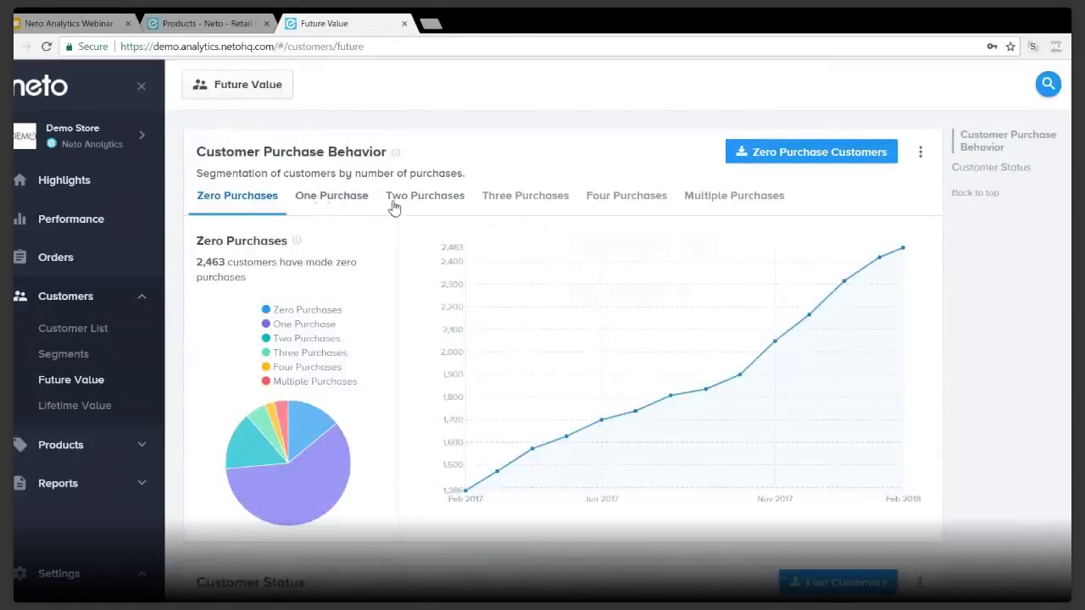
{"action": "left_click", "coordinate": [421, 204]}
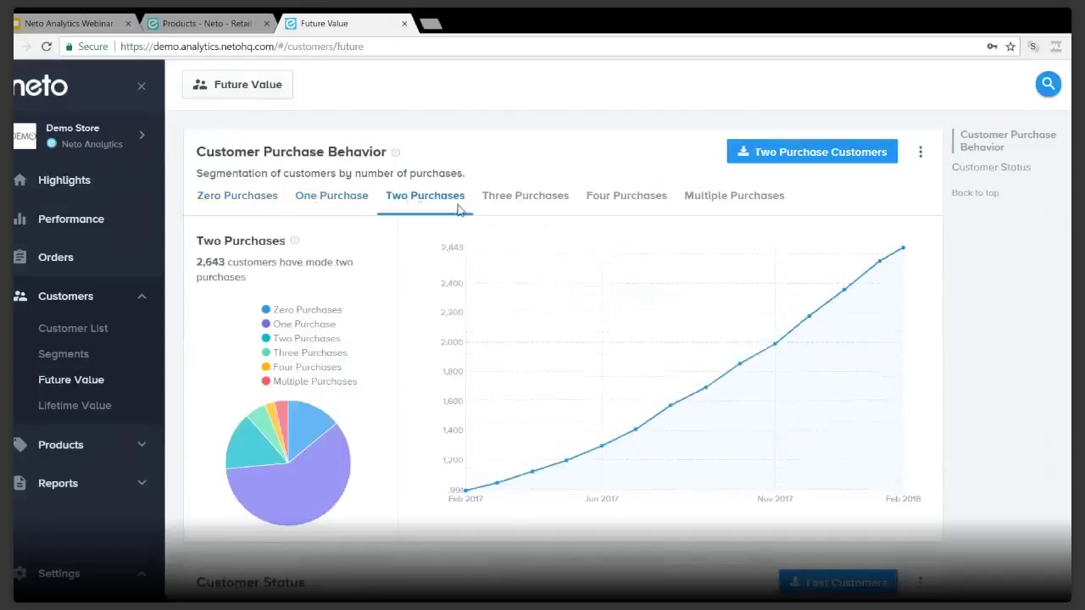
{"action": "left_click", "coordinate": [523, 212]}
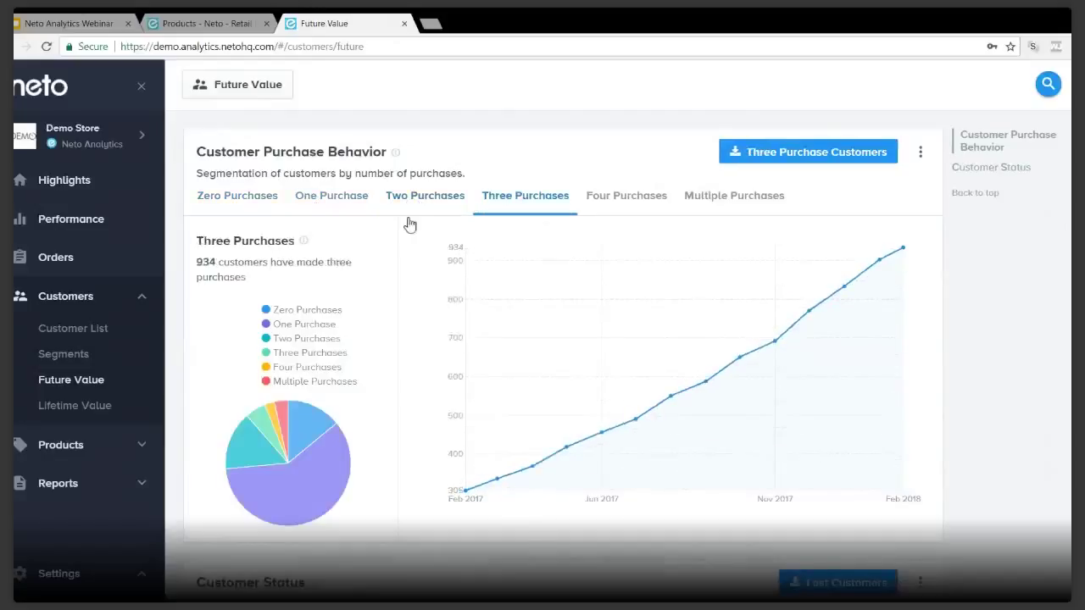
Compare active, at-risk and lost customers under Customer Status and read the explanation of the lapse point
{"action": "scroll", "coordinate": [399, 229], "scroll_direction": "down", "scroll_amount": 3}
{"action": "scroll", "coordinate": [395, 236], "scroll_direction": "down", "scroll_amount": 2}
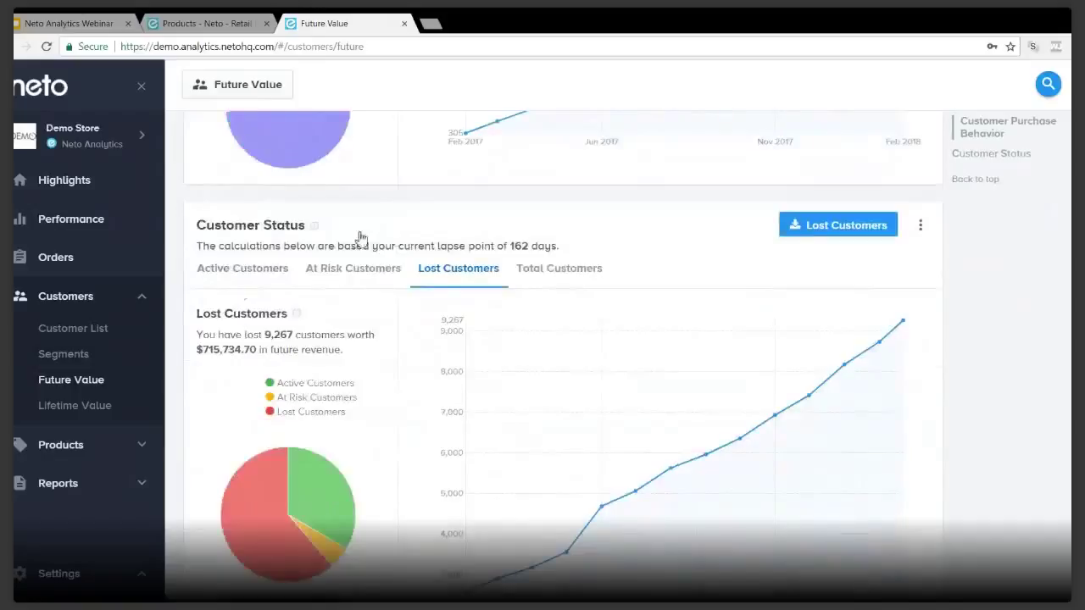
{"action": "left_click", "coordinate": [251, 269]}
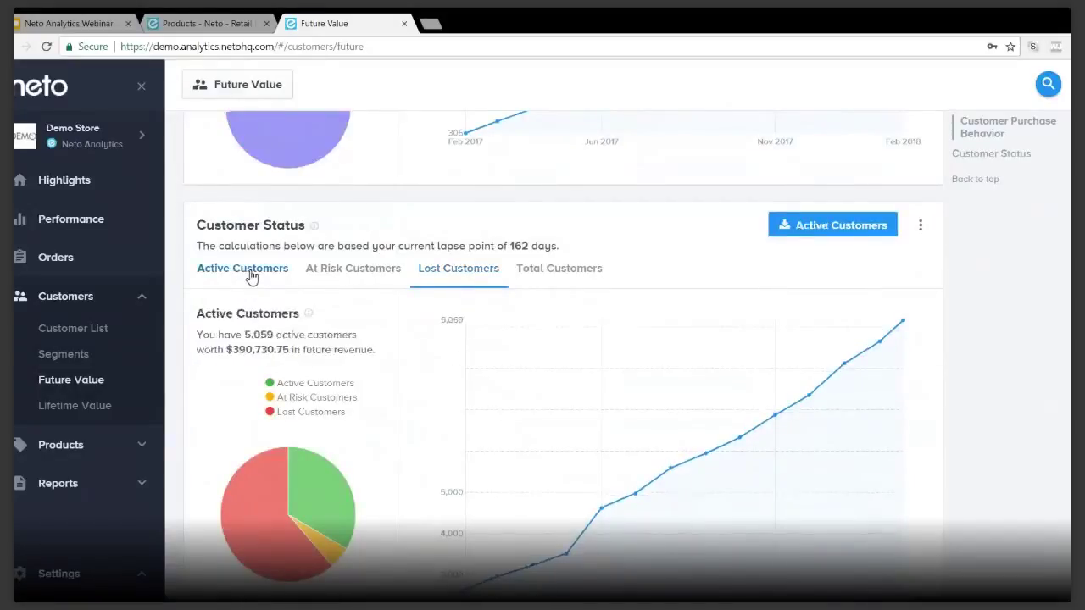
{"action": "left_click", "coordinate": [347, 280]}
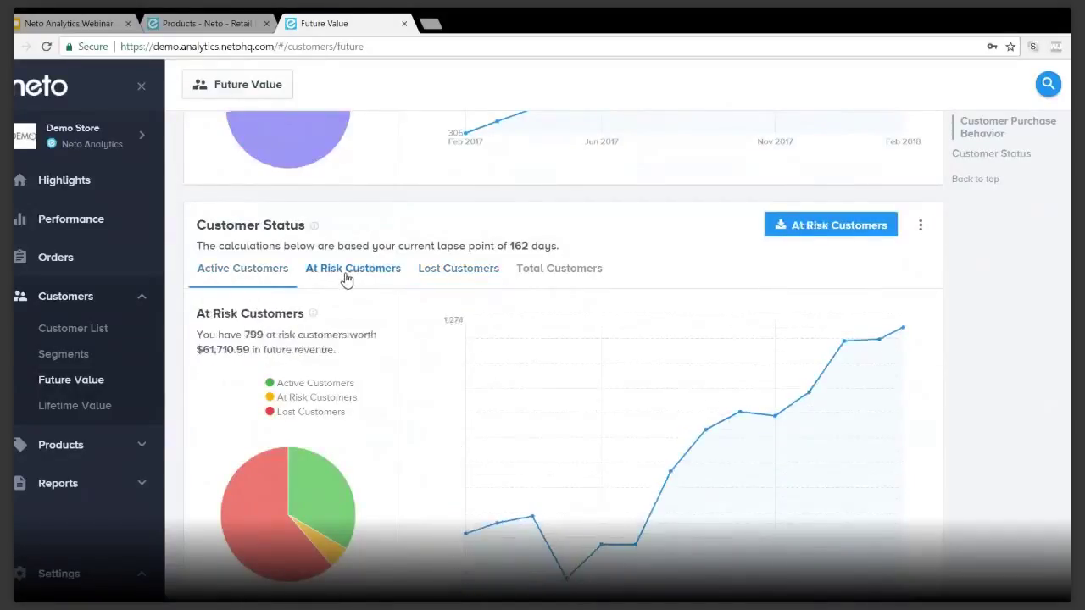
{"action": "scroll", "coordinate": [349, 278], "scroll_direction": "down", "scroll_amount": 1}
{"action": "scroll", "coordinate": [349, 279], "scroll_direction": "down", "scroll_amount": 1}
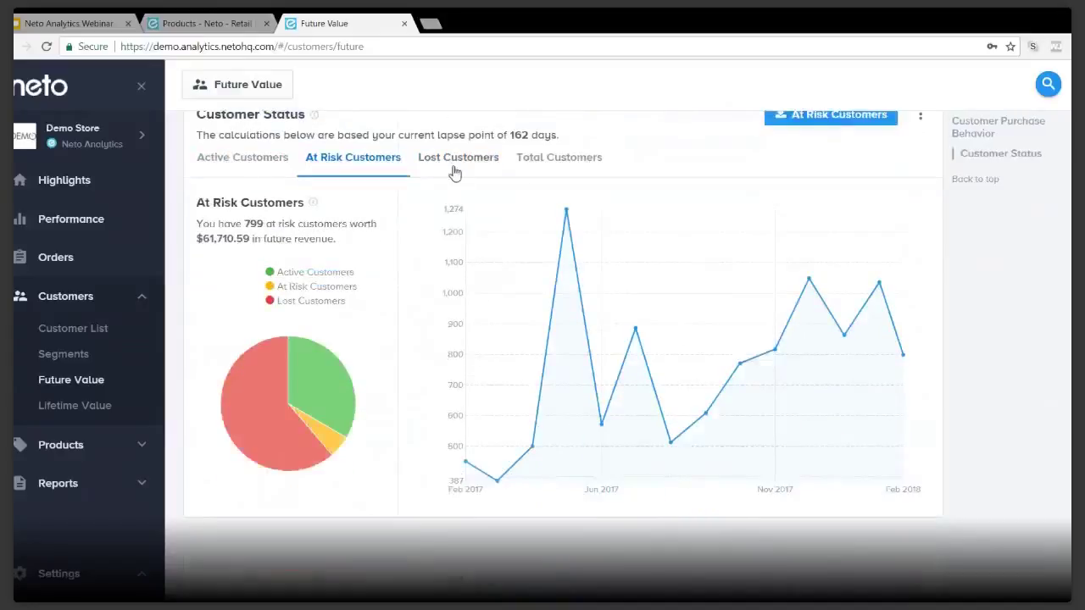
{"action": "left_click", "coordinate": [454, 167]}
{"action": "scroll", "coordinate": [523, 196], "scroll_direction": "up", "scroll_amount": 1}
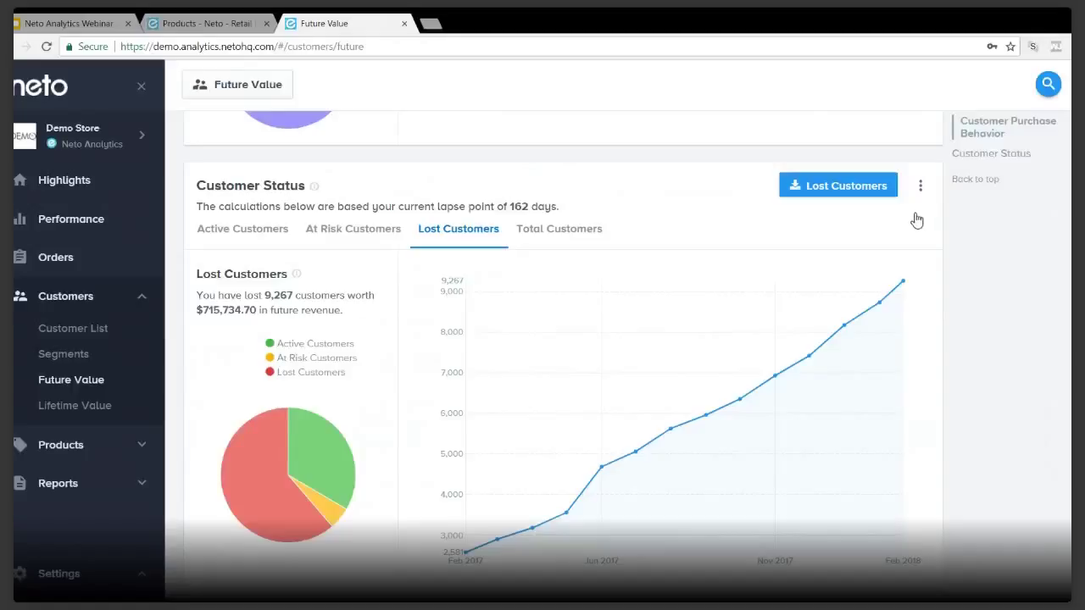
{"action": "mouse_move", "coordinate": [315, 190]}
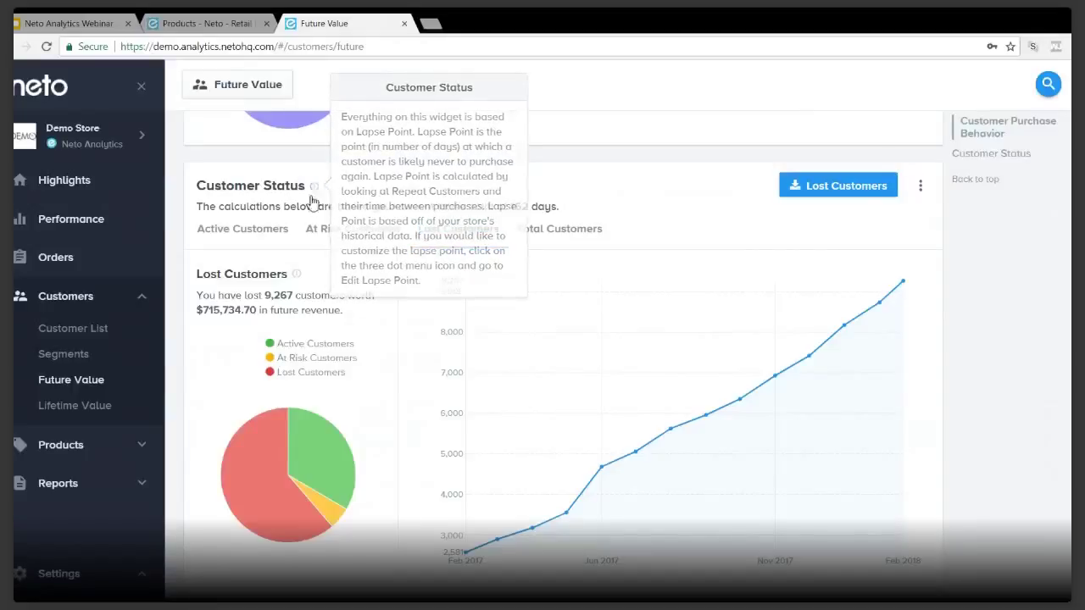
{"action": "mouse_move", "coordinate": [299, 277]}
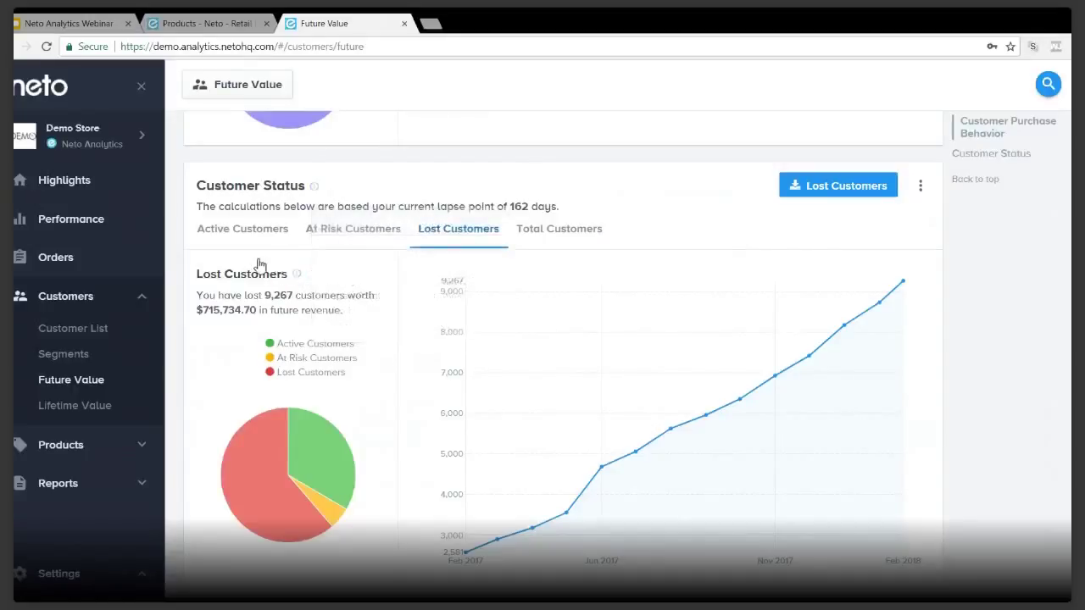
Open the product Segments and look through the High Volume, High Gross Margin, Most Profitable and Discounted Products groups
{"action": "left_click", "coordinate": [98, 450]}
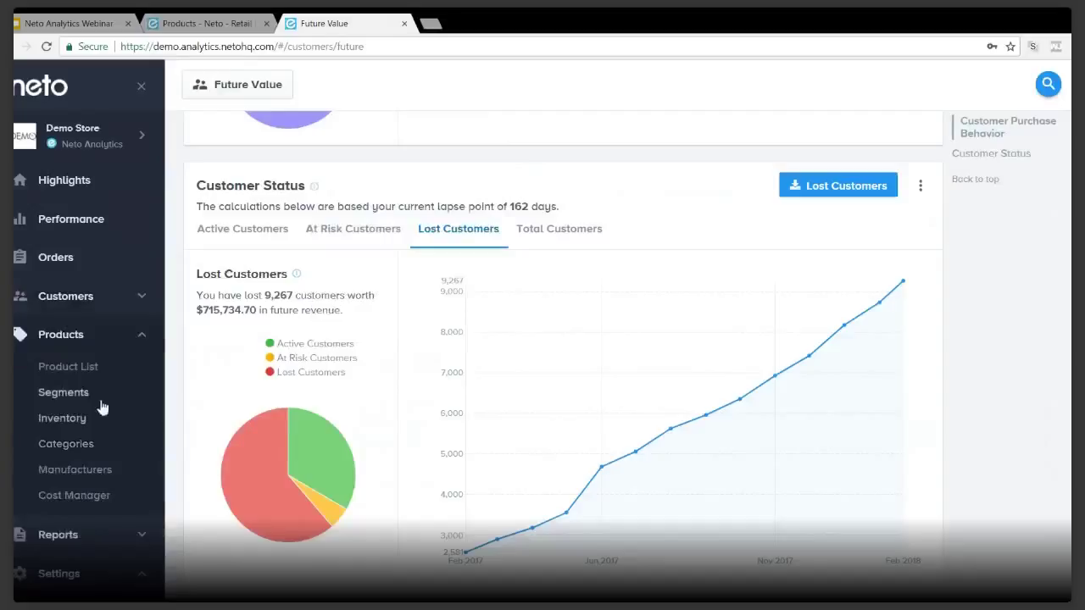
{"action": "left_click", "coordinate": [99, 402]}
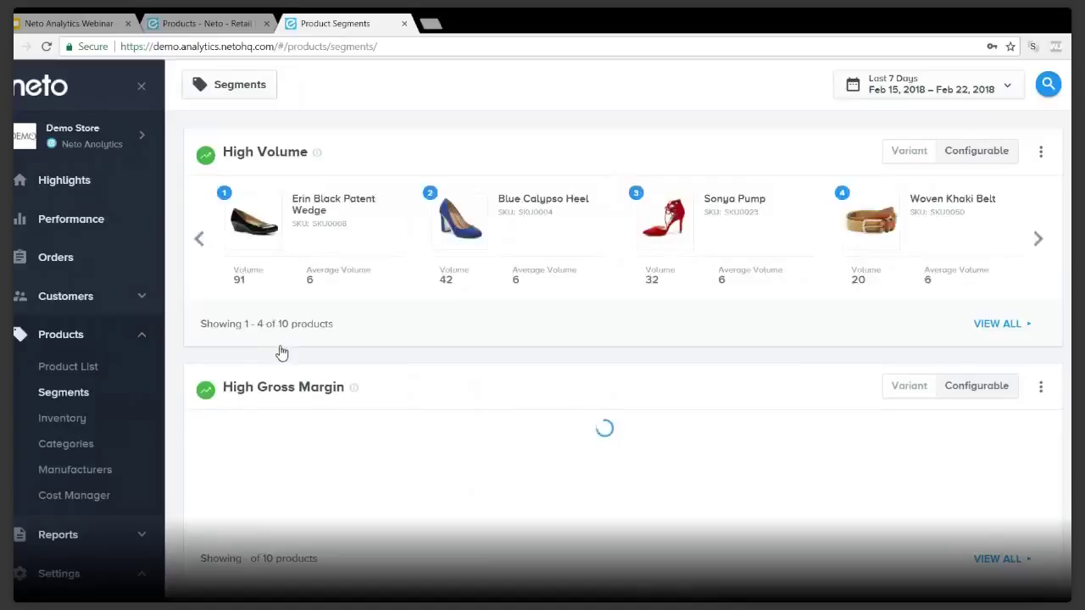
{"action": "scroll", "coordinate": [280, 356], "scroll_direction": "down", "scroll_amount": 2}
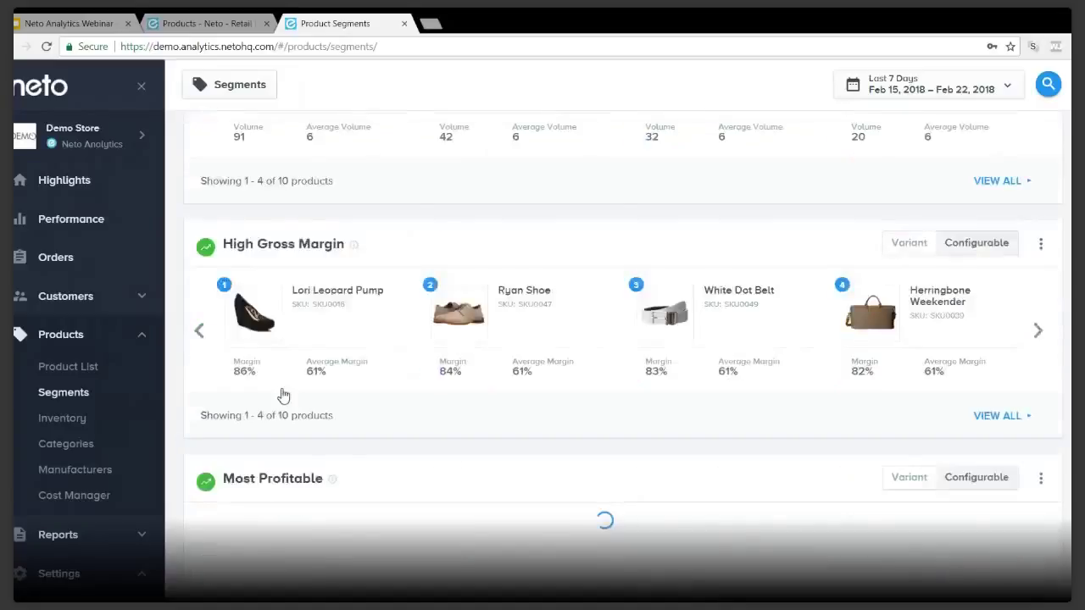
{"action": "scroll", "coordinate": [284, 396], "scroll_direction": "down", "scroll_amount": 1}
{"action": "scroll", "coordinate": [282, 400], "scroll_direction": "down", "scroll_amount": 3}
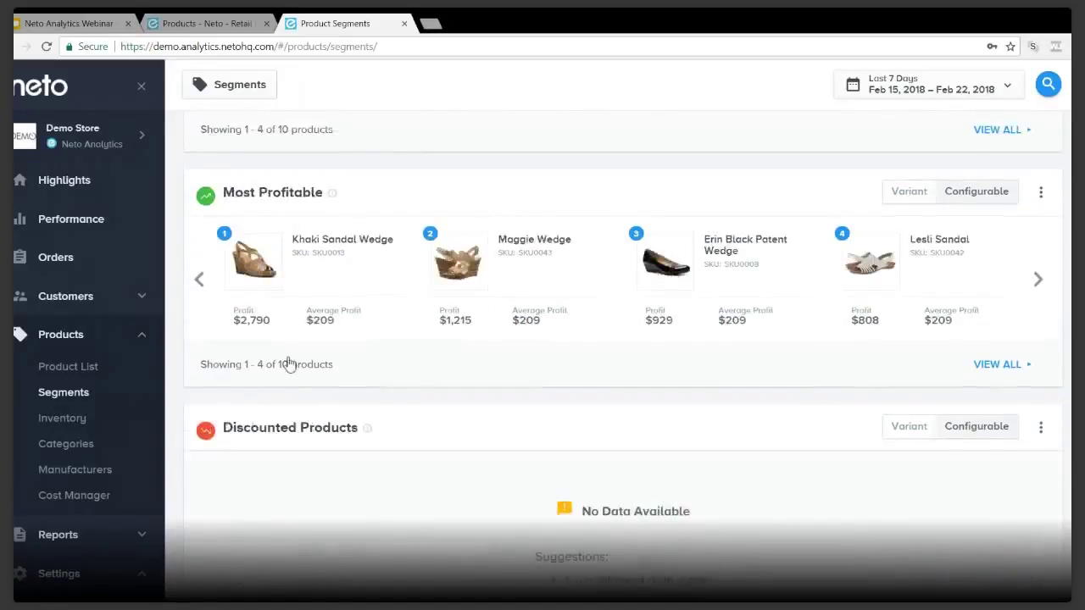
{"action": "scroll", "coordinate": [286, 364], "scroll_direction": "down", "scroll_amount": 1}
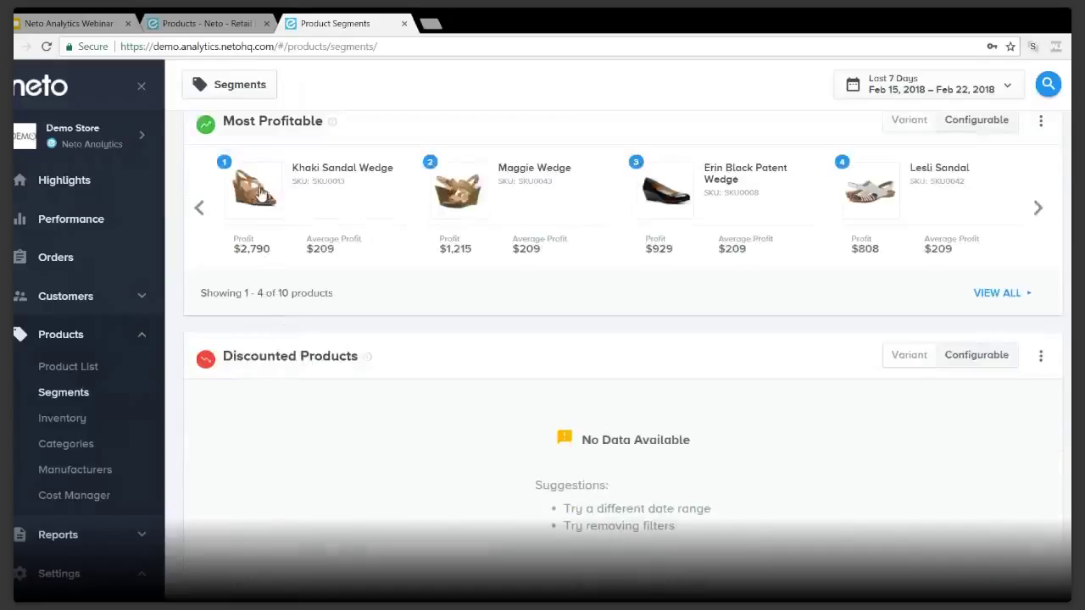
Open the Khaki Sandal Wedge product from Most Profitable and review its sales, refunds and variant sections
{"action": "scroll", "coordinate": [265, 195], "scroll_direction": "down", "scroll_amount": 2}
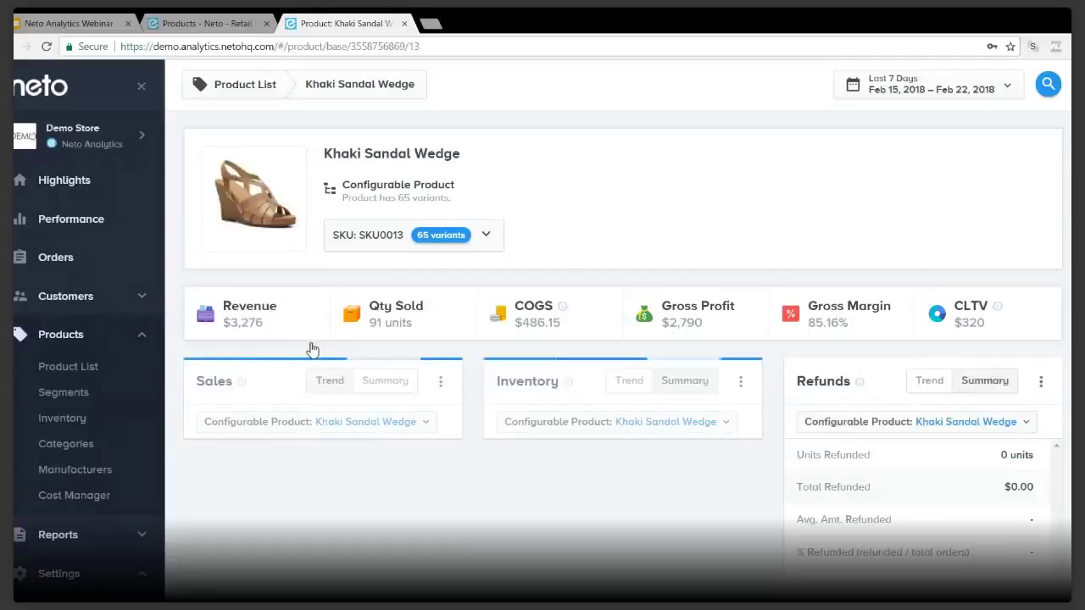
{"action": "scroll", "coordinate": [327, 349], "scroll_direction": "down", "scroll_amount": 3}
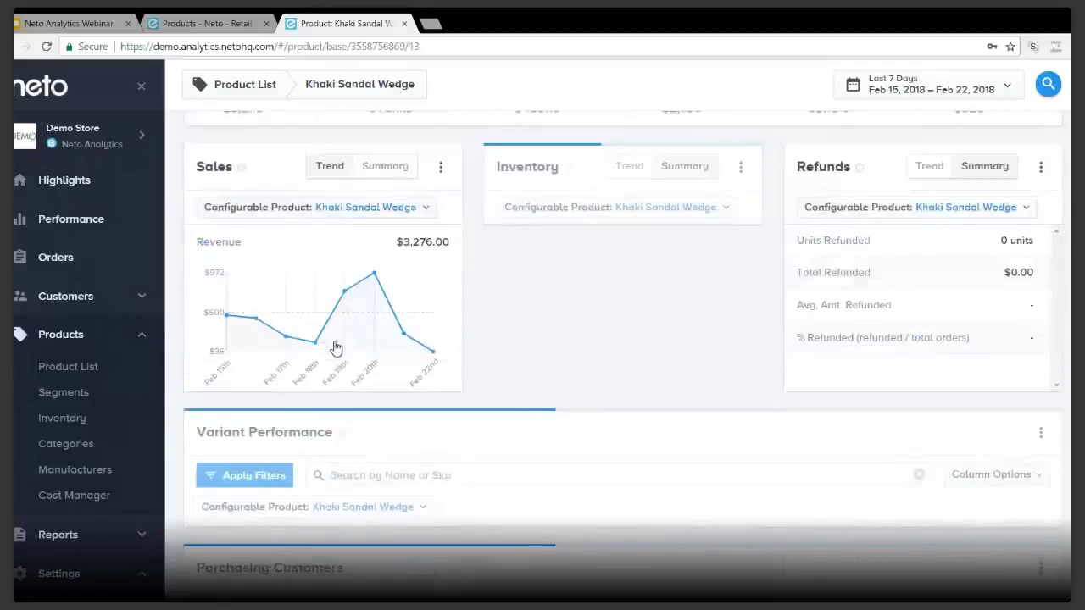
{"action": "scroll", "coordinate": [335, 348], "scroll_direction": "down", "scroll_amount": 2}
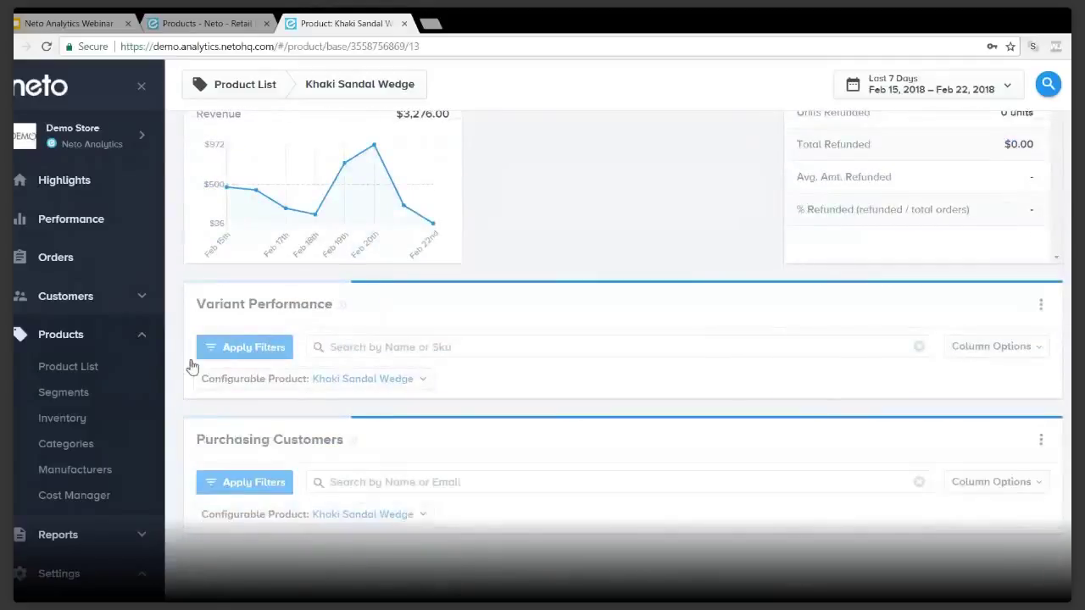
Open the product Inventory and examine its stock columns, including quantity sold, inventory velocity, depletion days, out of stock date and revenue
{"action": "left_click", "coordinate": [88, 422]}
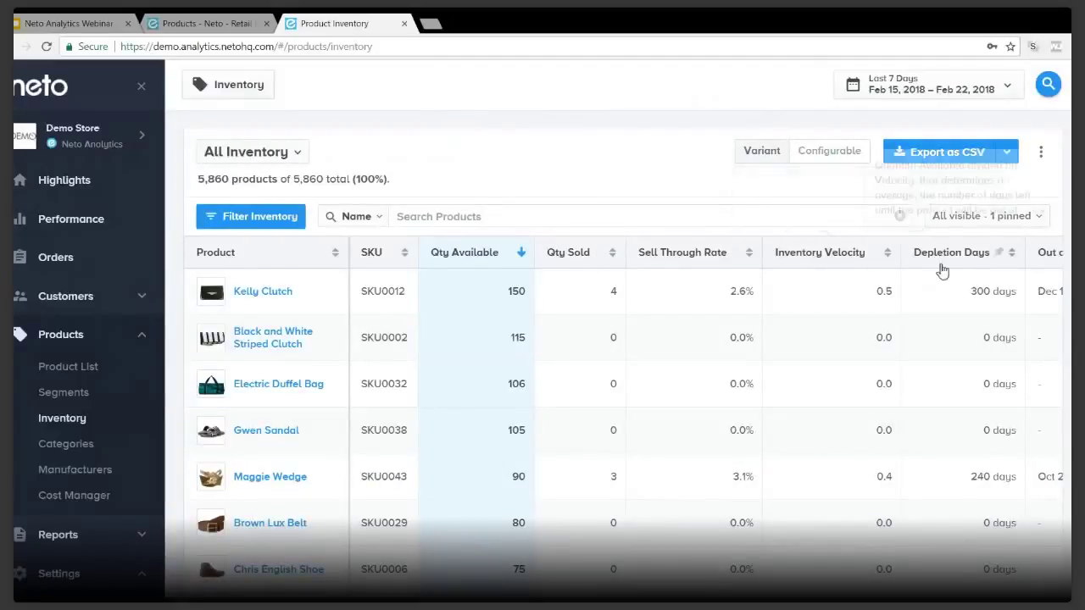
{"action": "scroll", "coordinate": [899, 339], "scroll_direction": "down", "scroll_amount": 2}
{"action": "scroll", "coordinate": [892, 345], "scroll_direction": "down", "scroll_amount": 4}
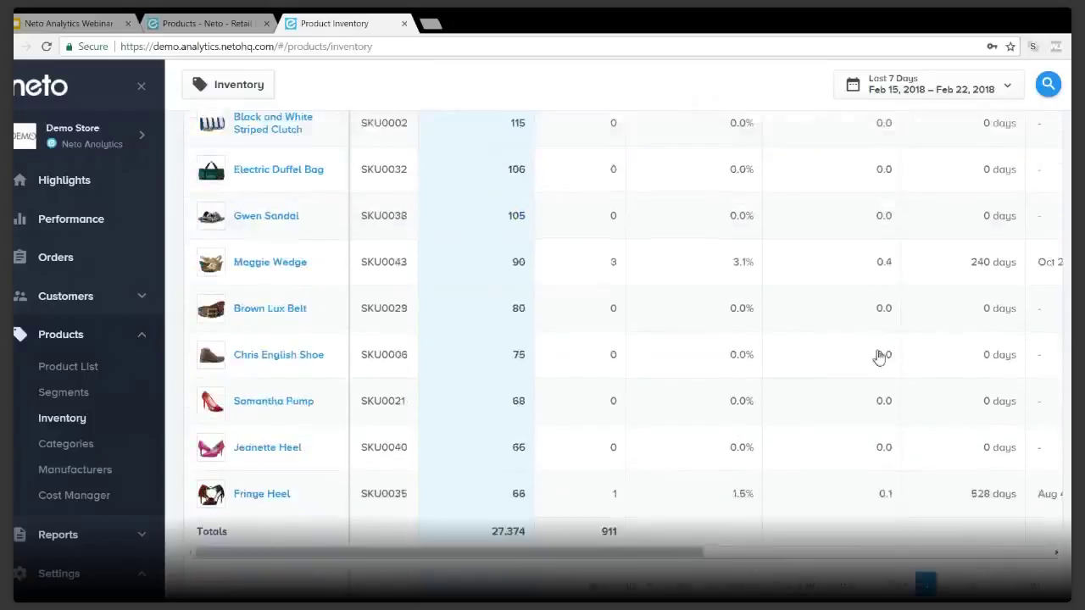
{"action": "left_click_drag", "start_coordinate": [681, 484], "coordinate": [917, 490]}
{"action": "scroll", "coordinate": [899, 458], "scroll_direction": "up", "scroll_amount": 6}
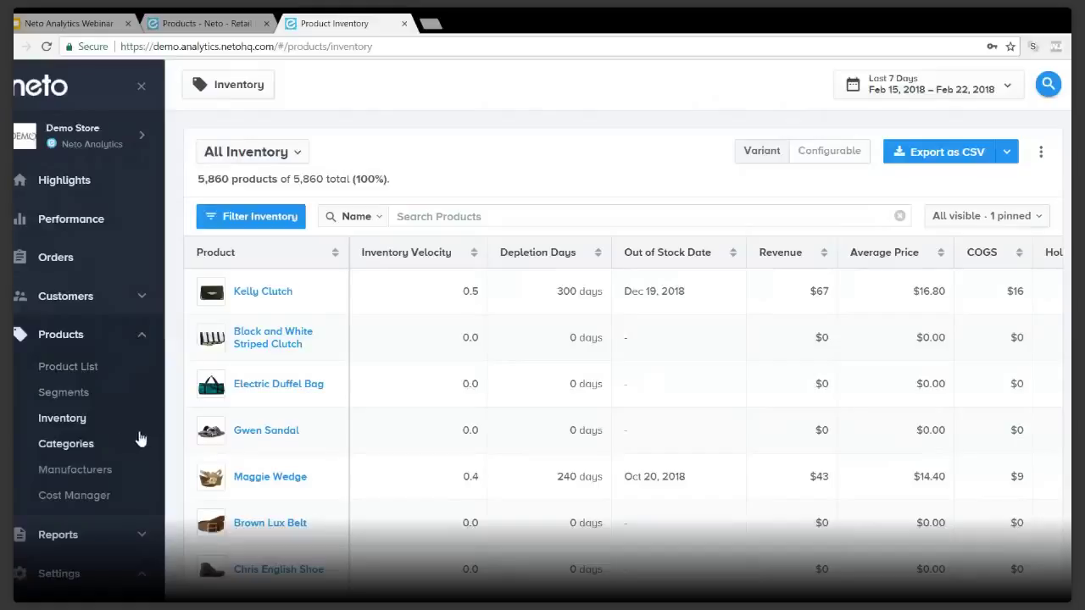
{"action": "scroll", "coordinate": [355, 405], "scroll_direction": "down", "scroll_amount": 1}
{"action": "scroll", "coordinate": [355, 406], "scroll_direction": "down", "scroll_amount": 1}
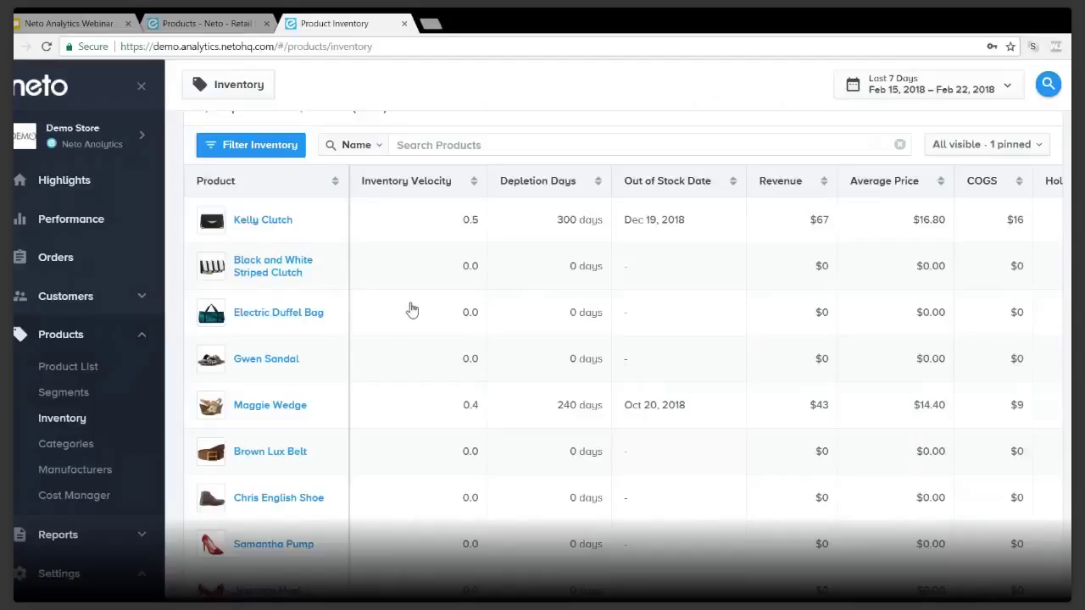
{"action": "scroll", "coordinate": [411, 311], "scroll_direction": "down", "scroll_amount": 2}
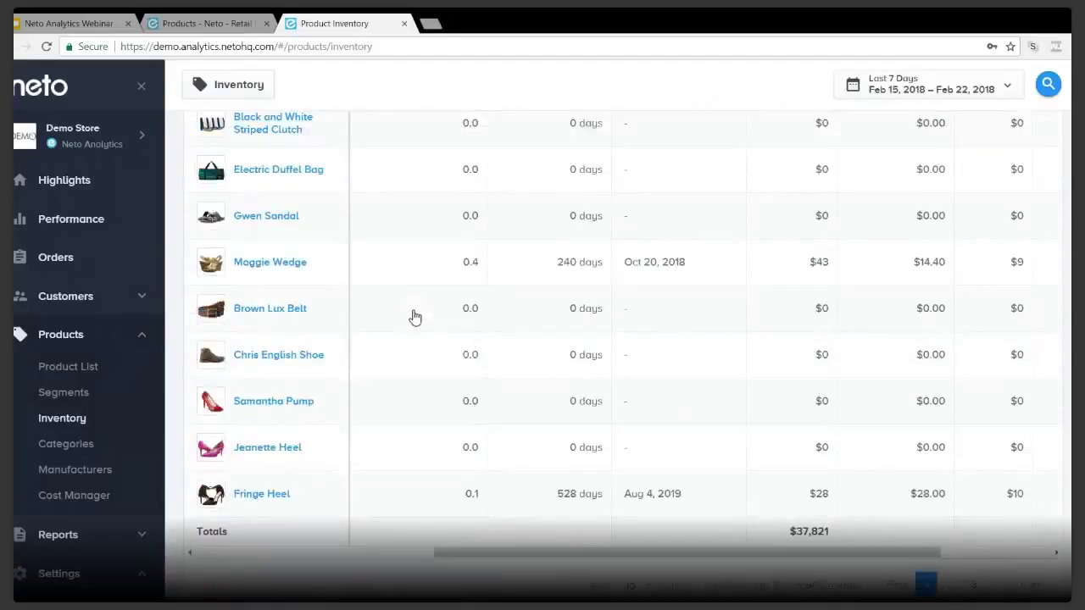
{"action": "scroll", "coordinate": [413, 316], "scroll_direction": "up", "scroll_amount": 2}
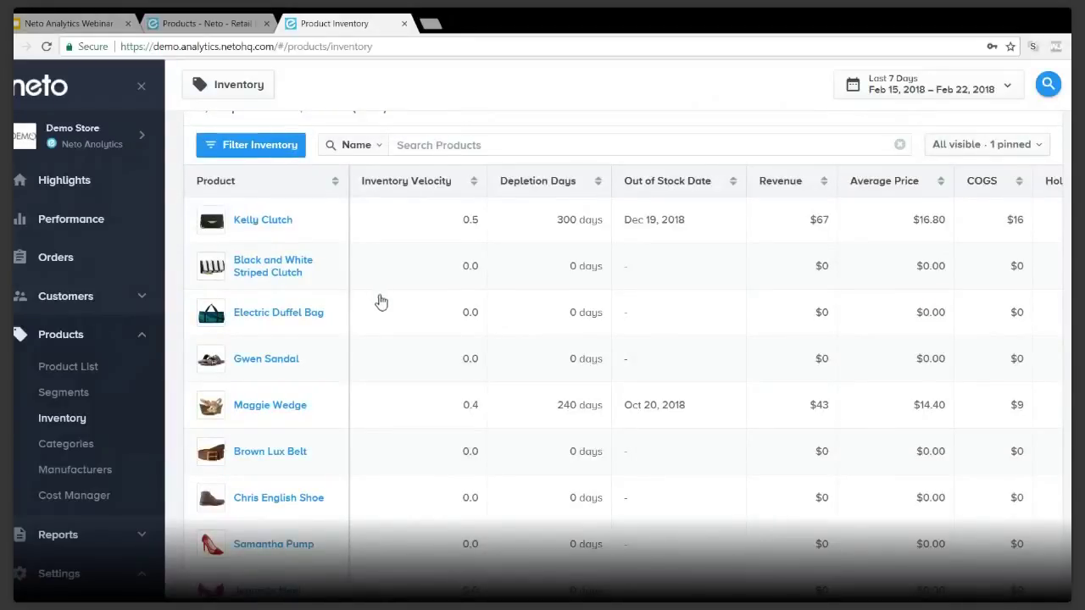
{"action": "scroll", "coordinate": [381, 303], "scroll_direction": "up", "scroll_amount": 1}
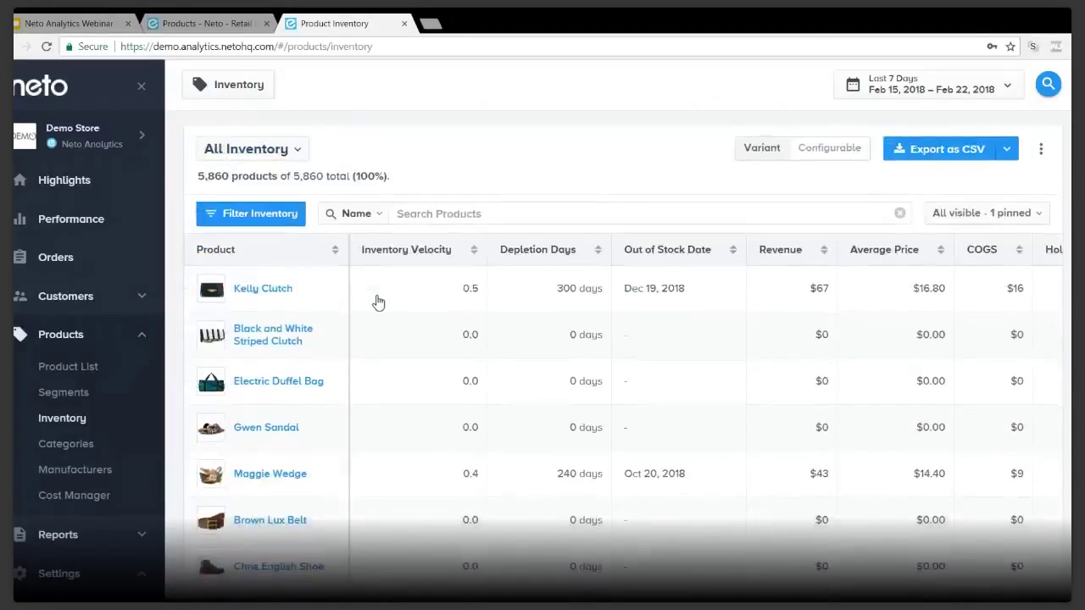
{"action": "scroll", "coordinate": [379, 303], "scroll_direction": "down", "scroll_amount": 1}
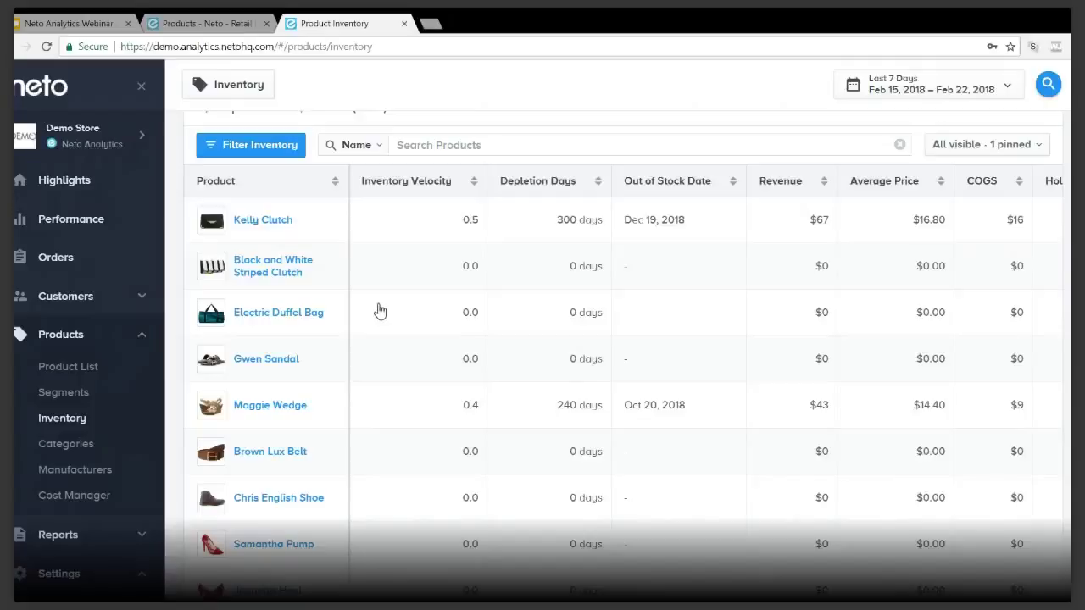
Open the Kelly Clutch product from the inventory and review its sales, inventory, refunds and often-bundled products
{"action": "left_click", "coordinate": [288, 223]}
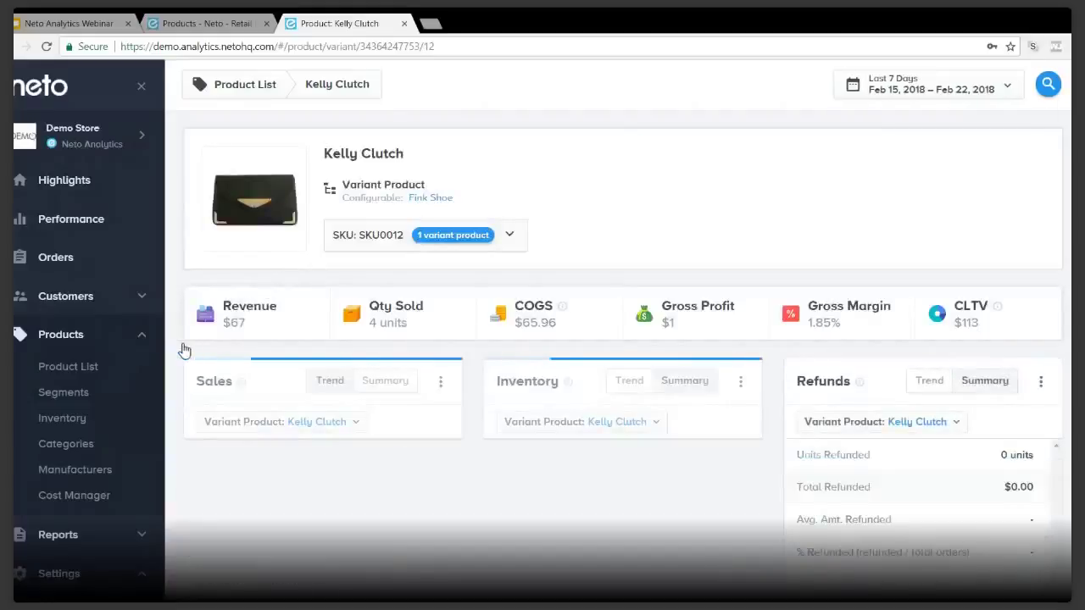
{"action": "scroll", "coordinate": [169, 356], "scroll_direction": "down", "scroll_amount": 1}
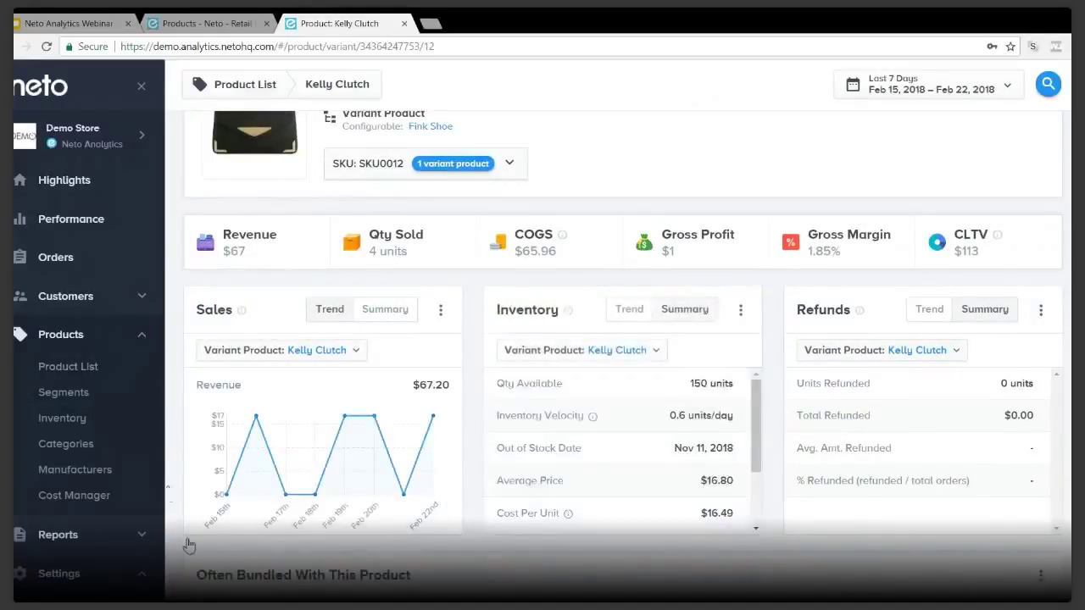
{"action": "scroll", "coordinate": [190, 547], "scroll_direction": "down", "scroll_amount": 1}
{"action": "scroll", "coordinate": [189, 551], "scroll_direction": "down", "scroll_amount": 5}
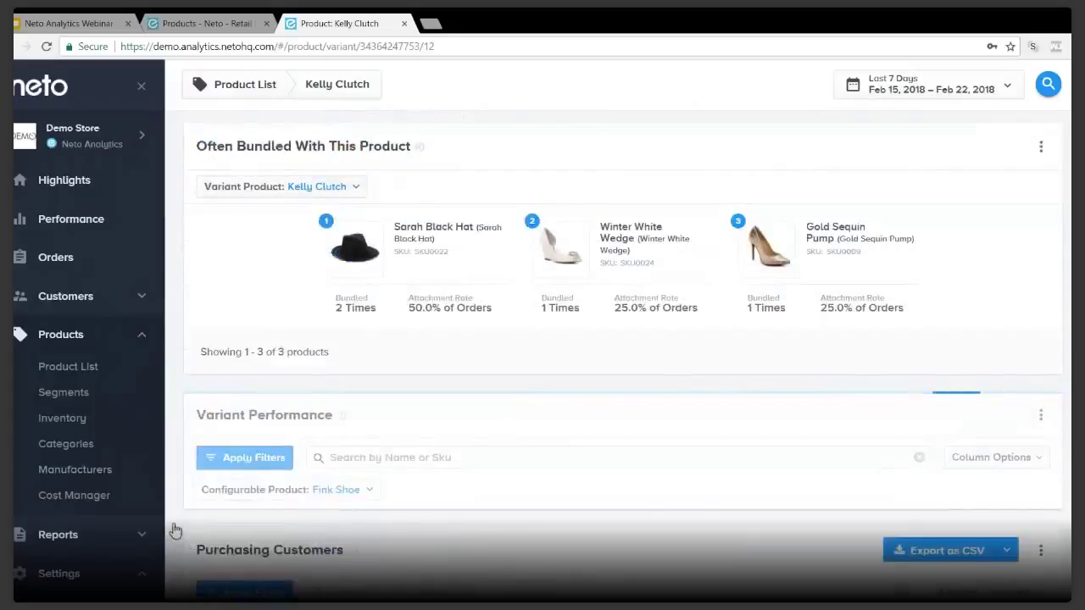
{"action": "scroll", "coordinate": [177, 524], "scroll_direction": "up", "scroll_amount": 5}
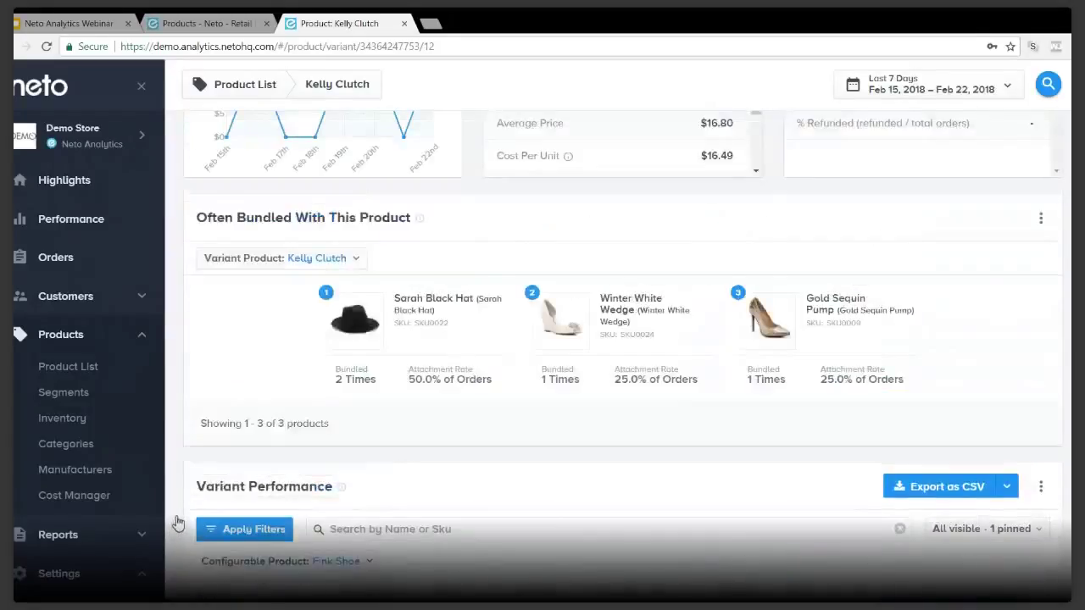
{"action": "scroll", "coordinate": [177, 525], "scroll_direction": "up", "scroll_amount": 2}
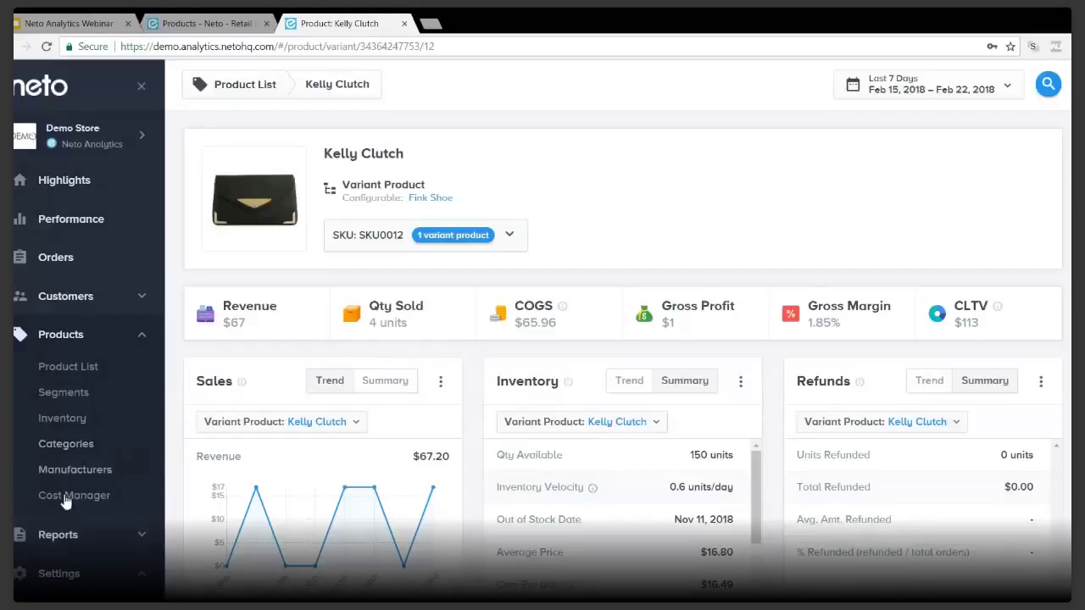
Go to My Reports and look at the management options of the first listed Revenue report, including editing its report info
{"action": "left_click", "coordinate": [54, 539]}
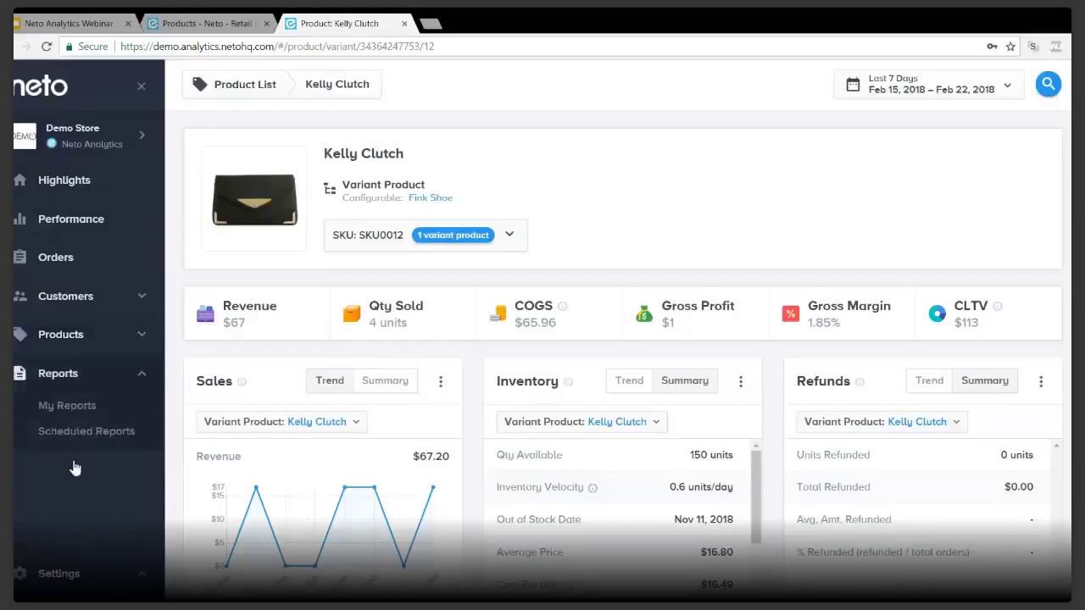
{"action": "left_click", "coordinate": [86, 407]}
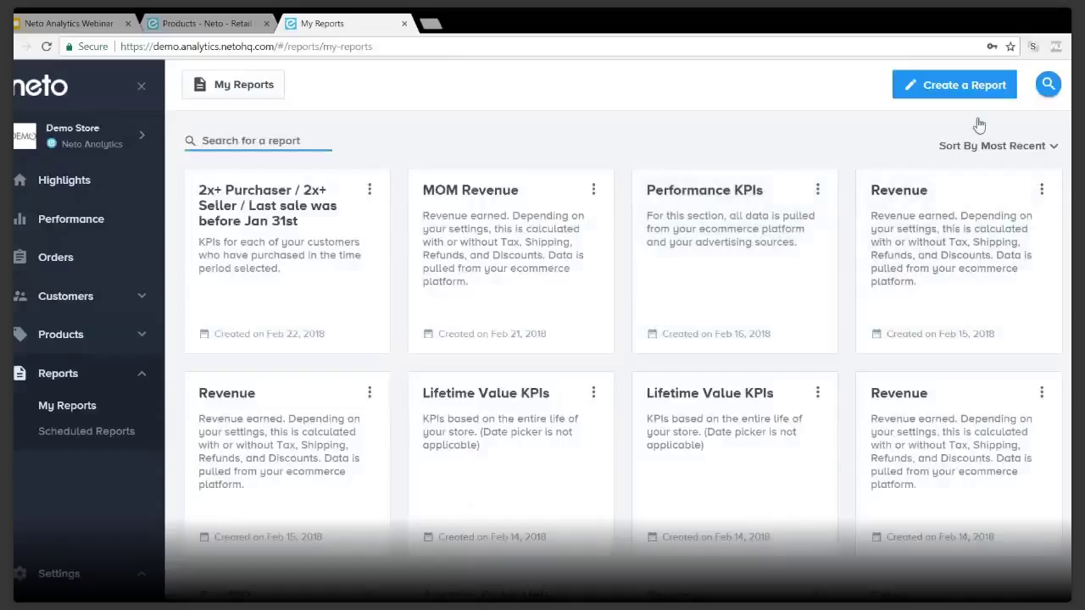
{"action": "left_click", "coordinate": [1042, 191]}
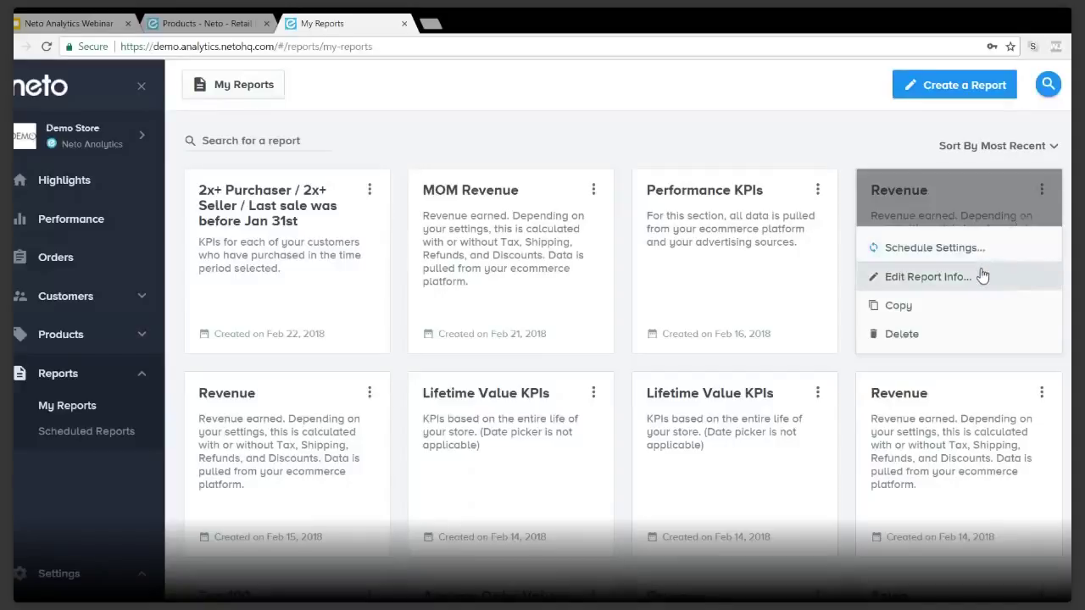
{"action": "left_click", "coordinate": [982, 276]}
{"action": "left_click", "coordinate": [768, 144]}
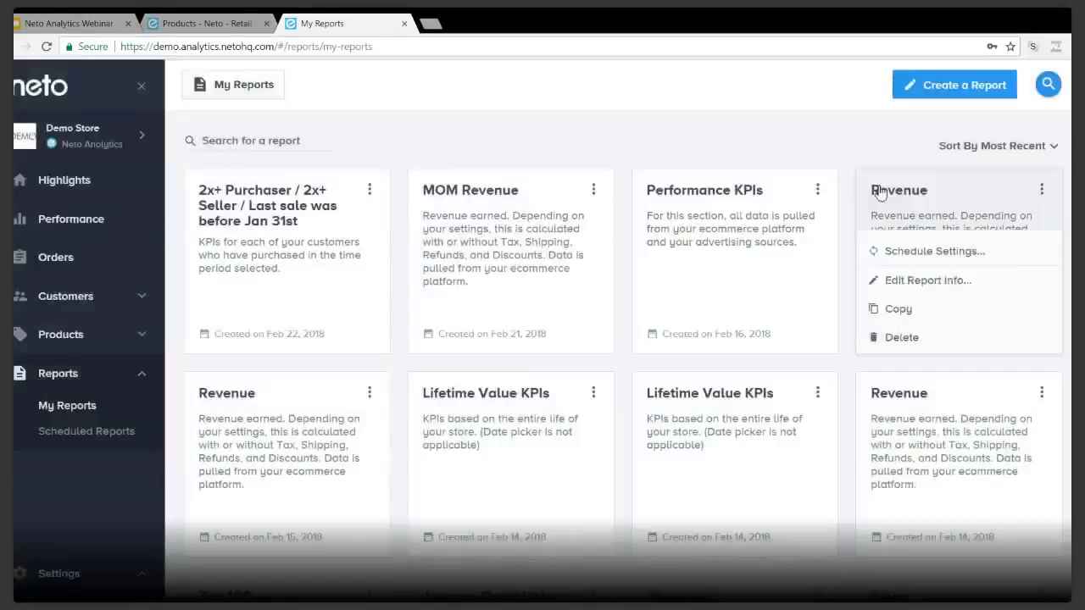
Open the first listed Revenue report and view its email options for immediate, later and recurring sending
{"action": "left_click", "coordinate": [904, 195]}
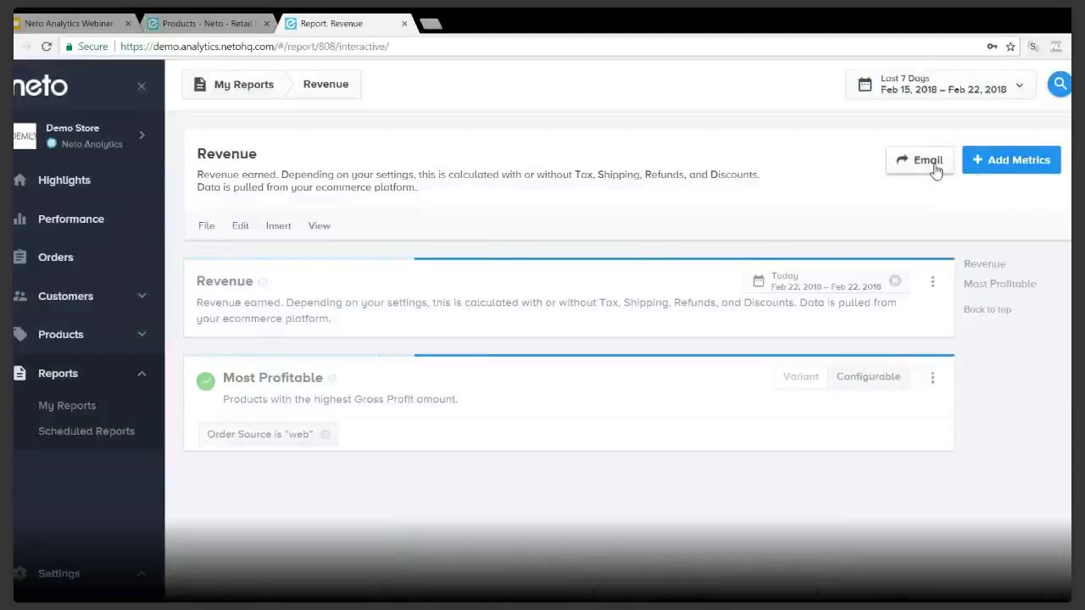
{"action": "left_click", "coordinate": [935, 170]}
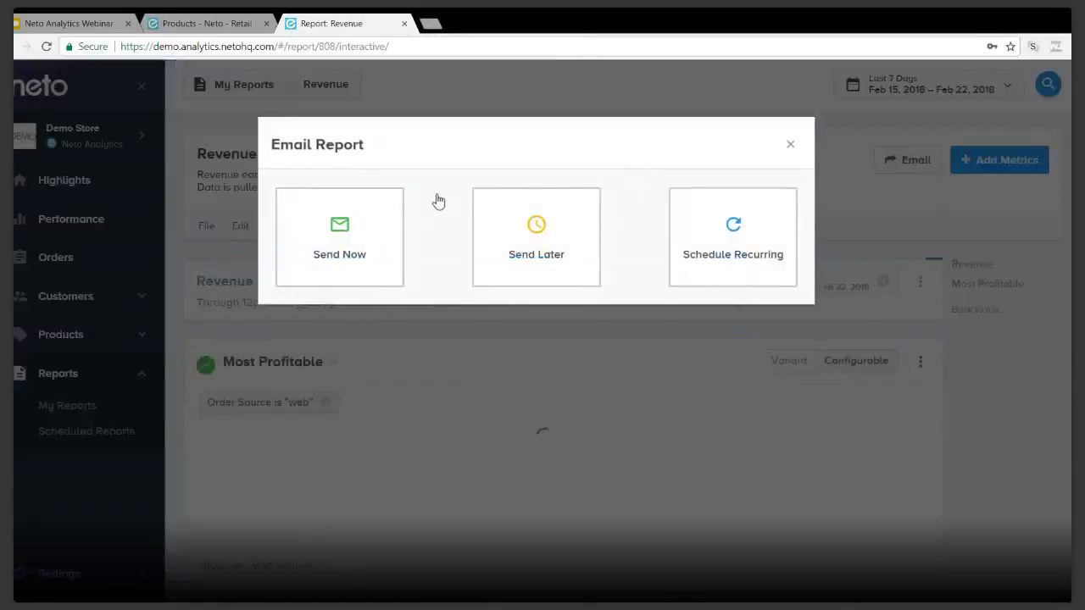
{"action": "left_click", "coordinate": [793, 147]}
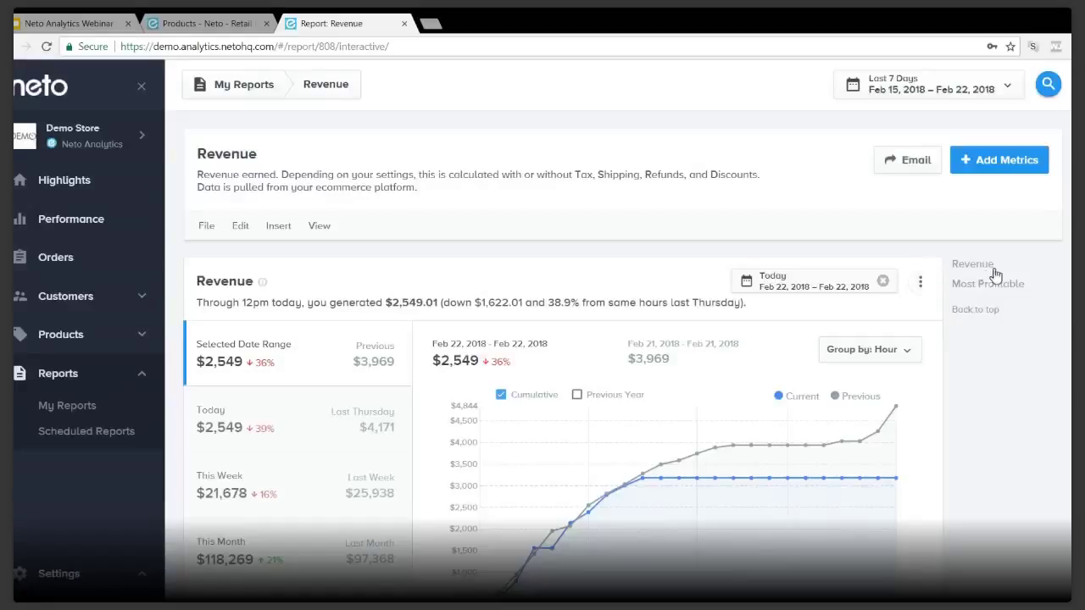
Add one Orders metric from the Highlights page to the Revenue report
{"action": "left_click", "coordinate": [988, 173]}
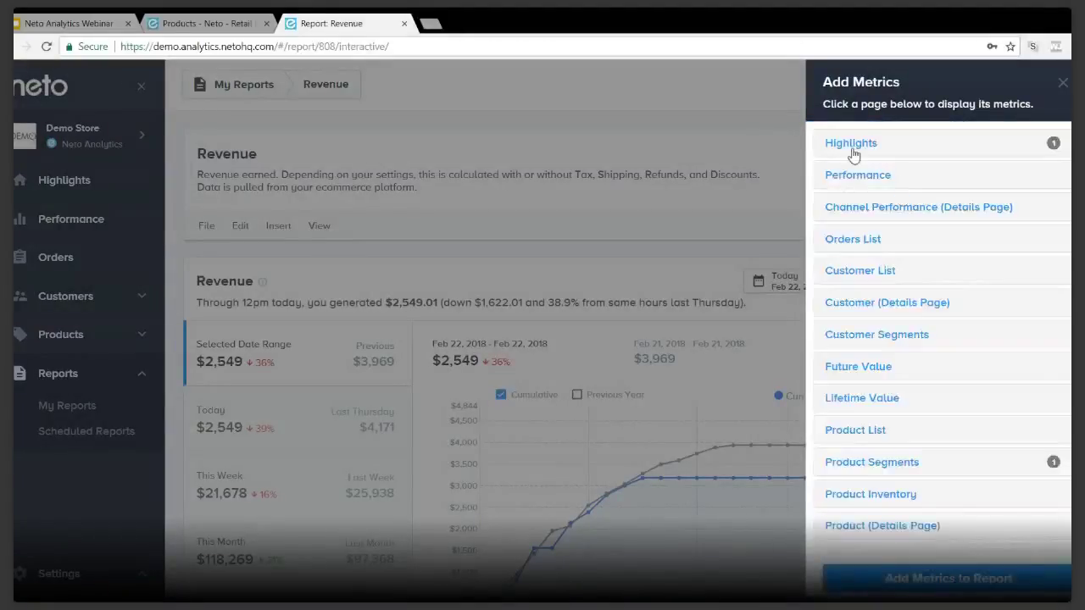
{"action": "left_click", "coordinate": [853, 149]}
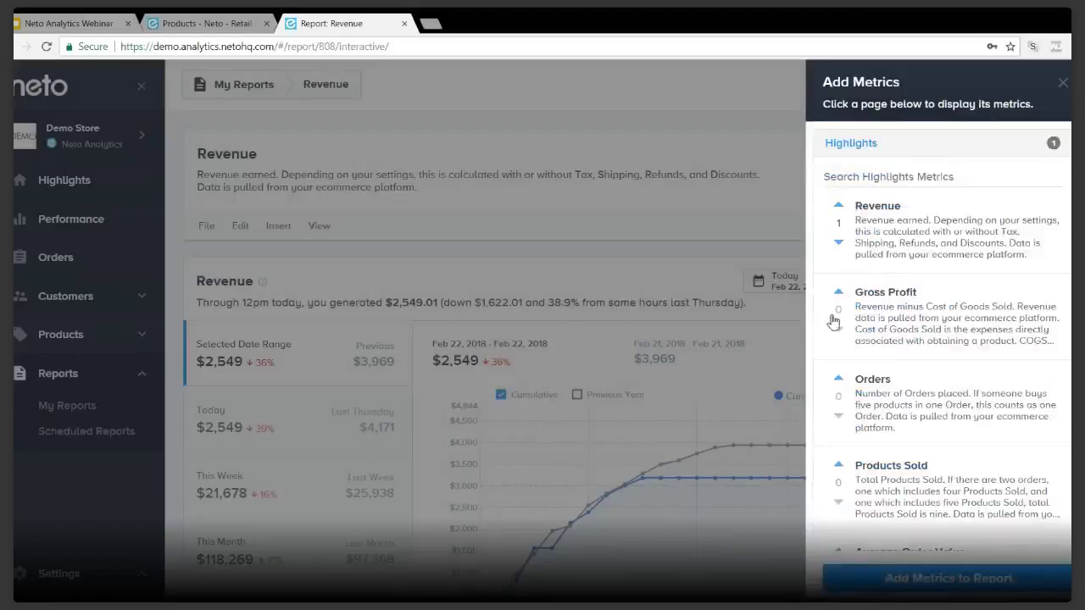
{"action": "scroll", "coordinate": [831, 314], "scroll_direction": "down", "scroll_amount": 5}
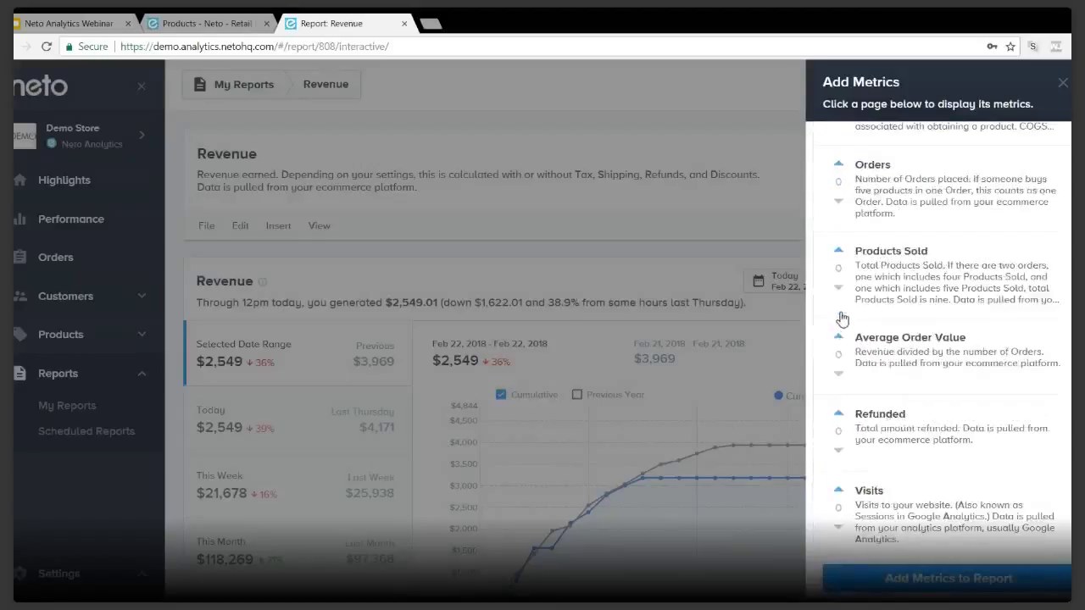
{"action": "left_click", "coordinate": [839, 165]}
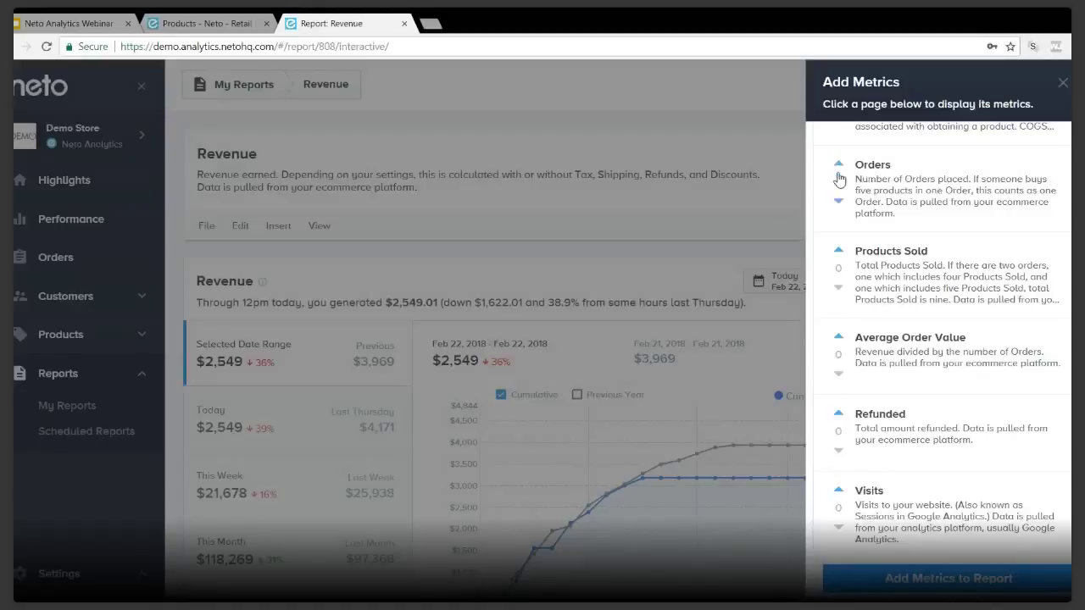
{"action": "left_click", "coordinate": [882, 578]}
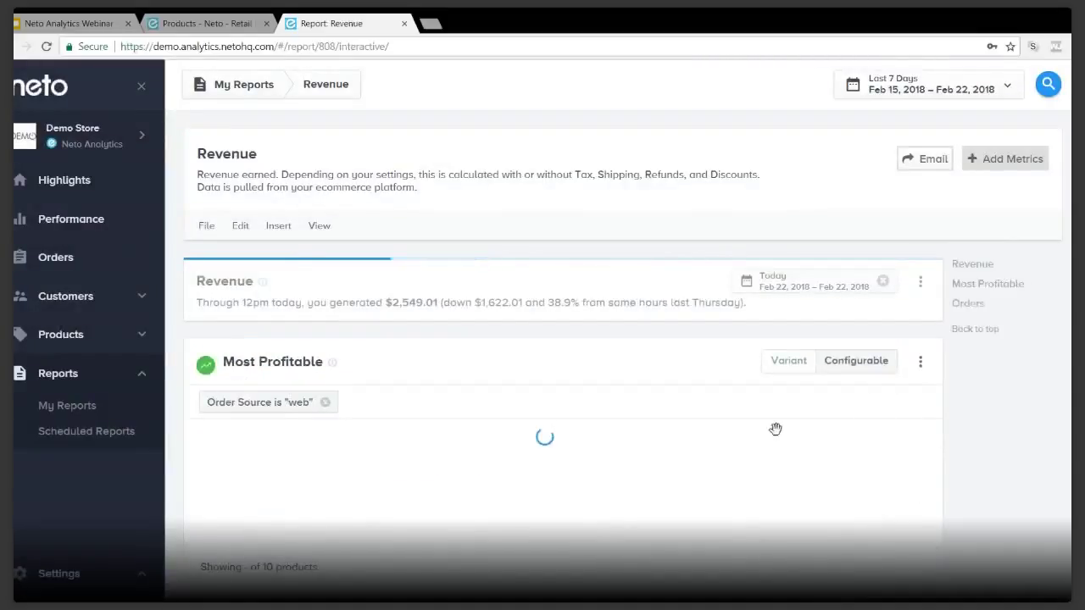
Review the Revenue, Most Profitable and Orders sections in the updated report
{"action": "scroll", "coordinate": [802, 452], "scroll_direction": "down", "scroll_amount": 1}
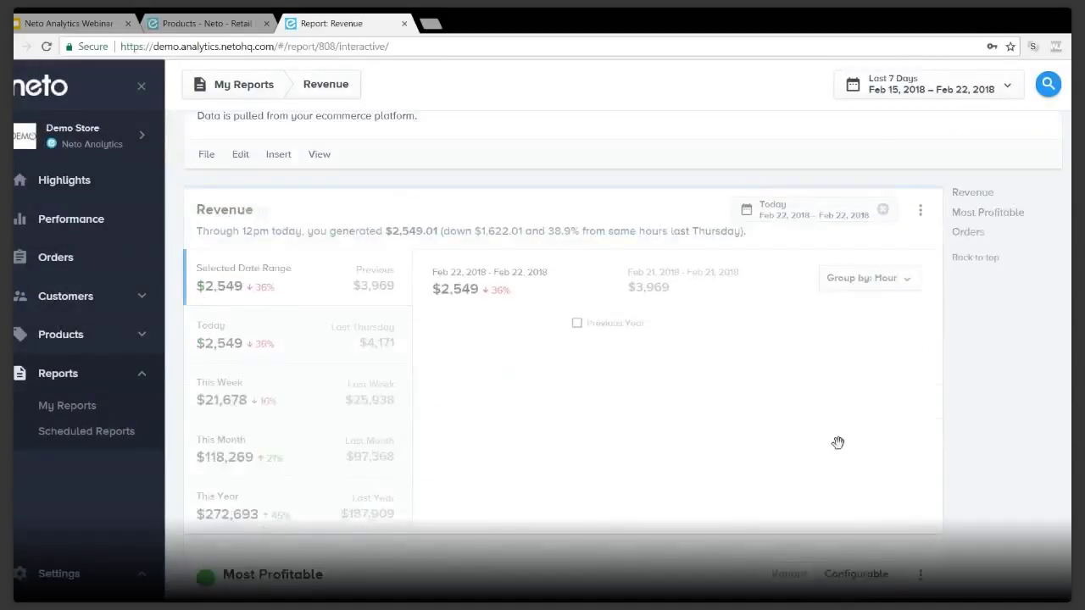
{"action": "scroll", "coordinate": [891, 453], "scroll_direction": "down", "scroll_amount": 1}
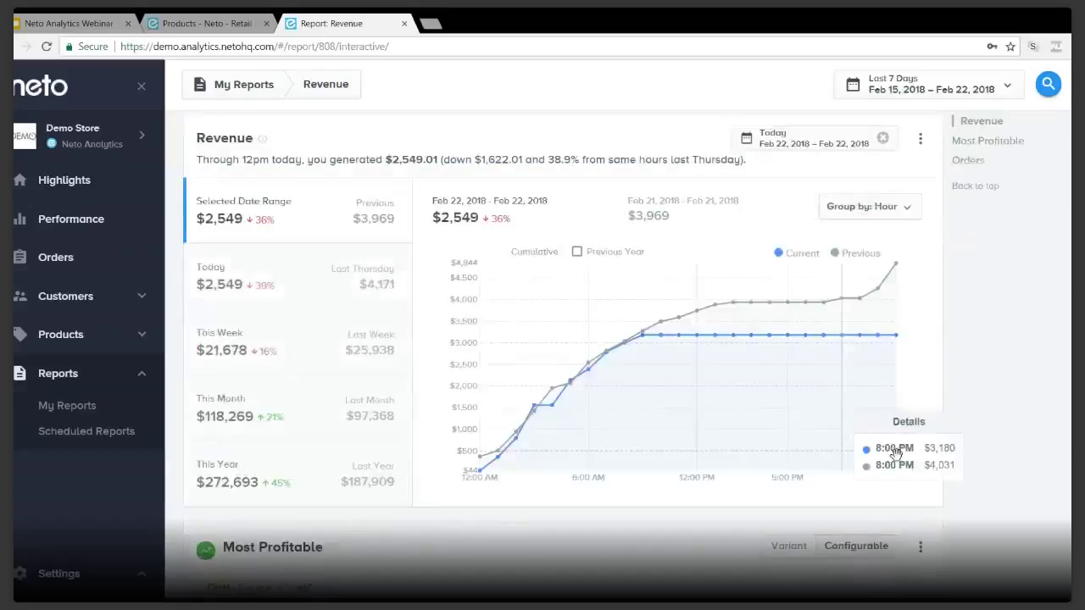
{"action": "scroll", "coordinate": [953, 498], "scroll_direction": "down", "scroll_amount": 8}
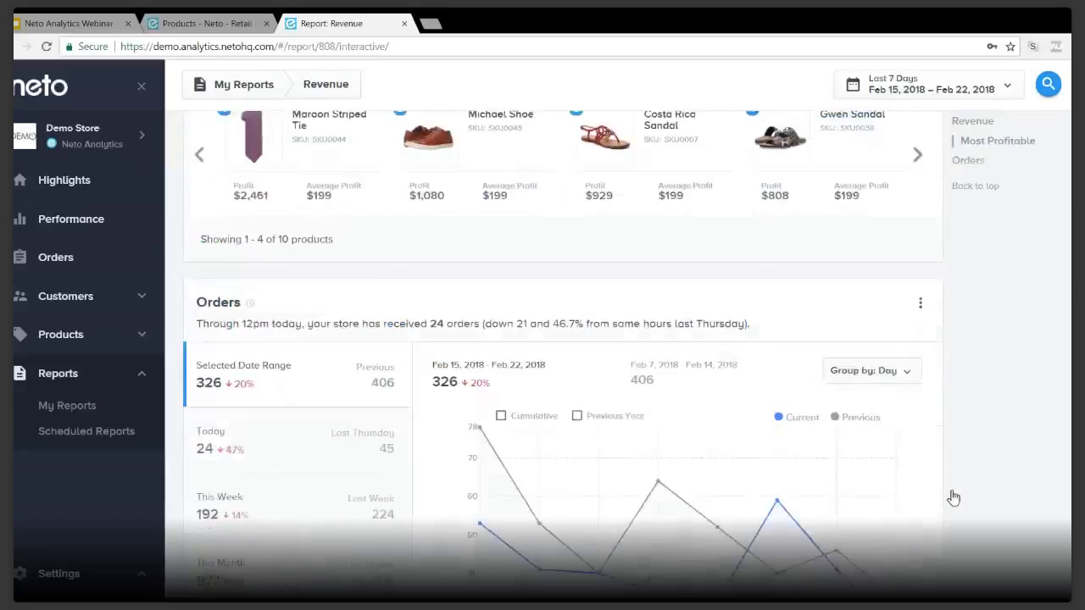
{"action": "scroll", "coordinate": [953, 498], "scroll_direction": "down", "scroll_amount": 1}
{"action": "scroll", "coordinate": [951, 493], "scroll_direction": "up", "scroll_amount": 3}
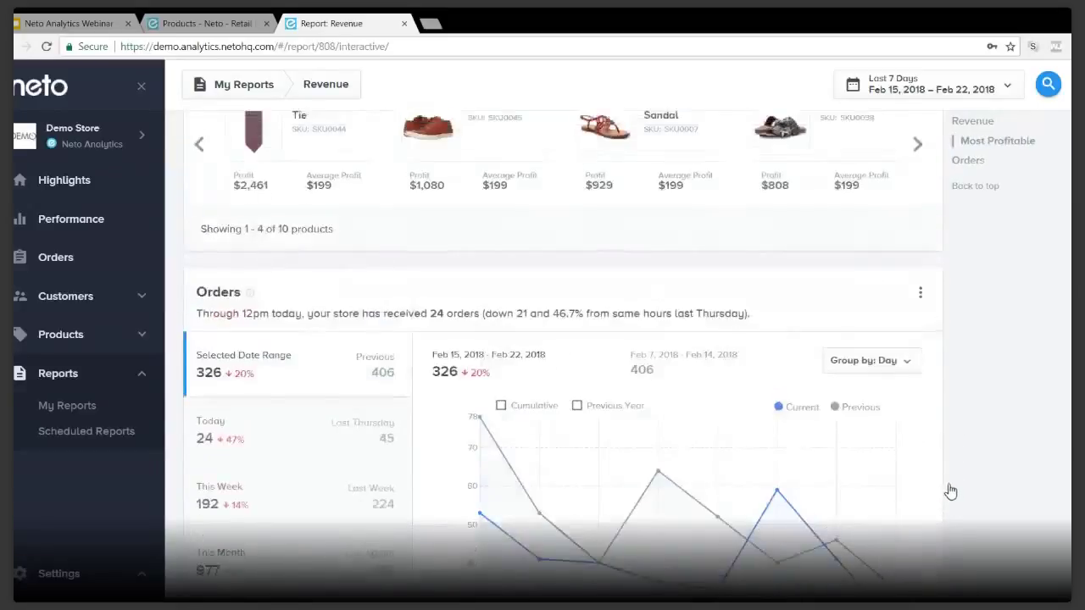
{"action": "scroll", "coordinate": [951, 490], "scroll_direction": "up", "scroll_amount": 1}
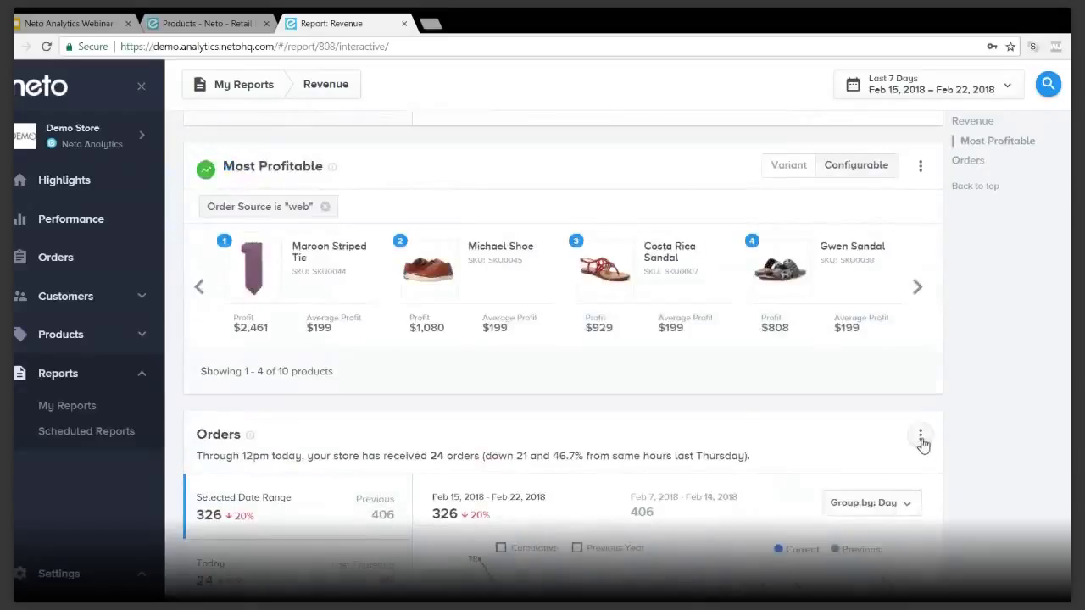